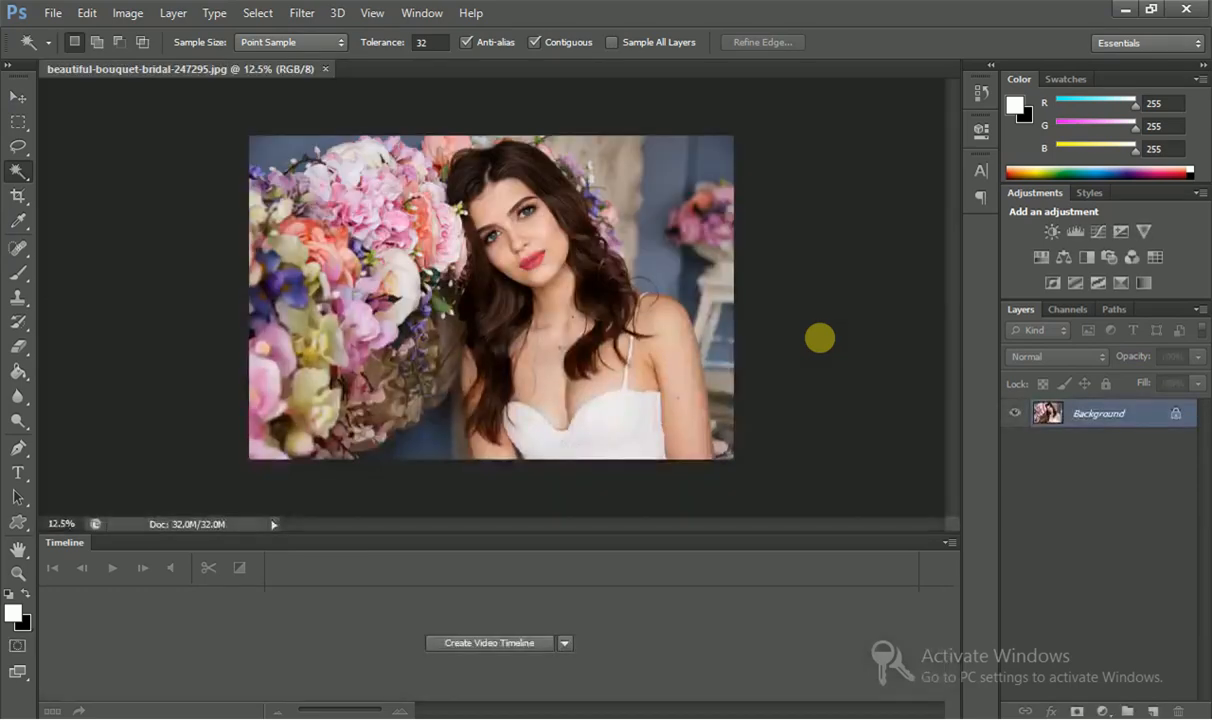
# - Duplicate the background photo layer and name the copy "shadow/highlight"
pyautogui.hotkey('ctrl', '0')
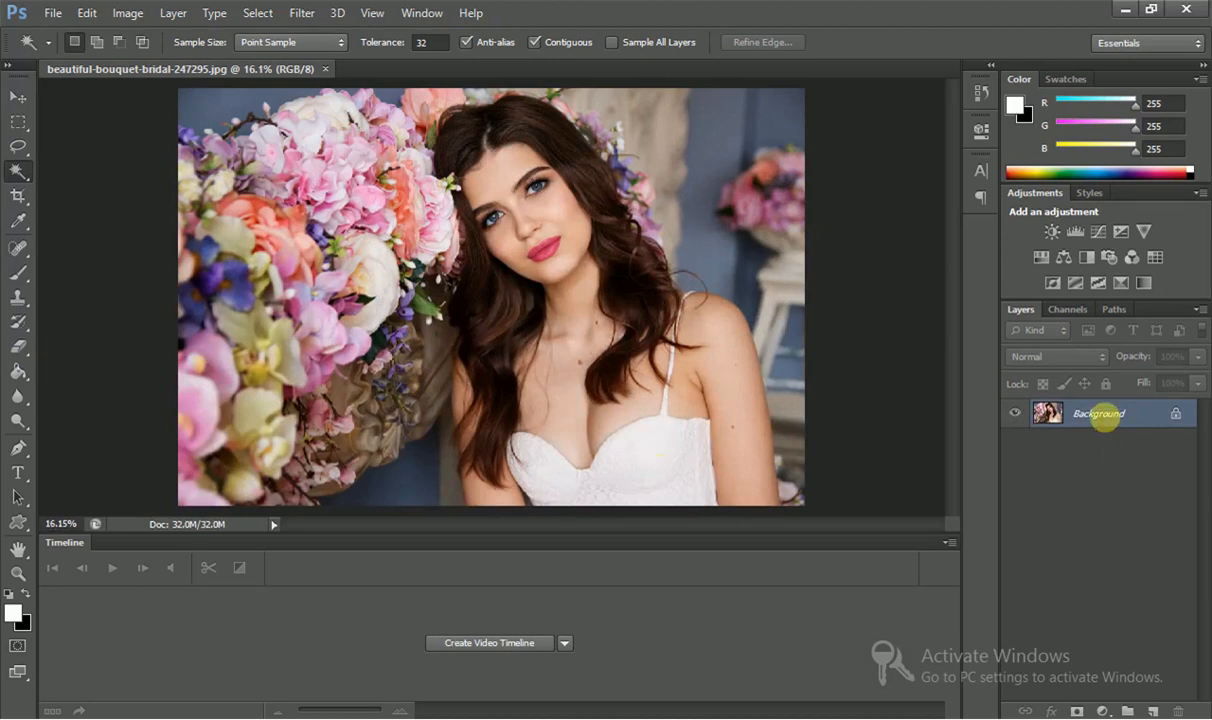
pyautogui.hotkey('ctrl', 'j')
pyautogui.doubleClick(1092, 412)
pyautogui.press('BackSpace')
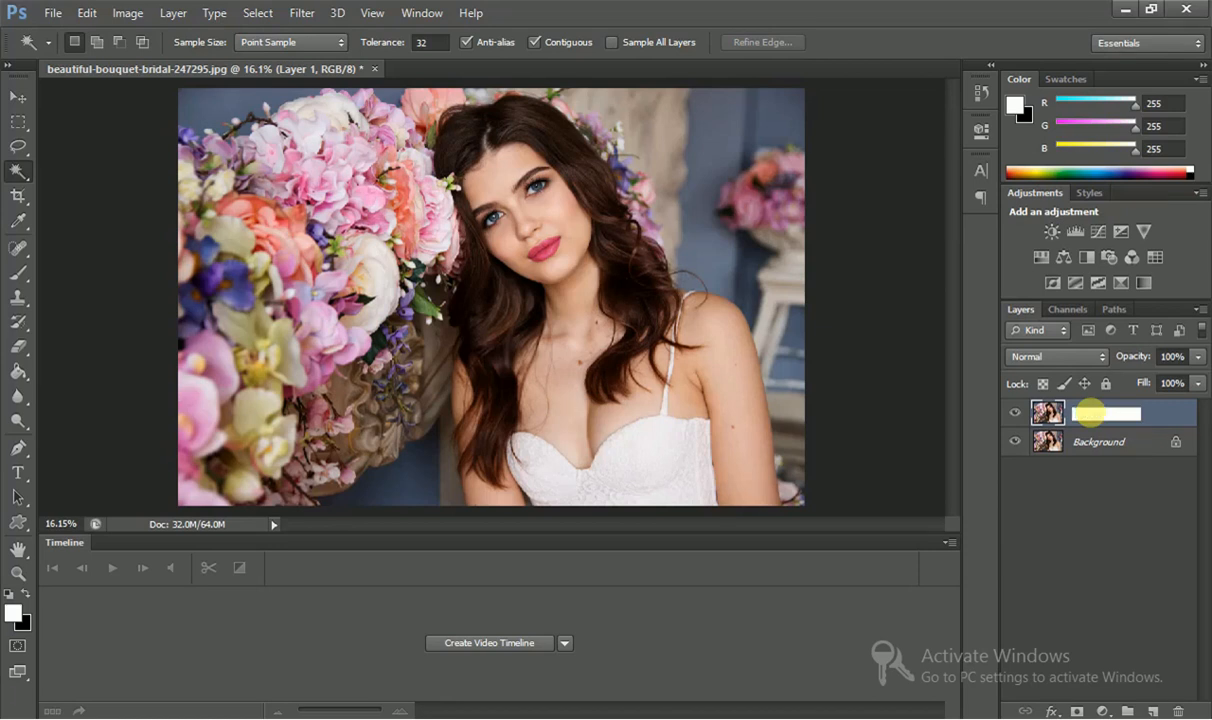
pyautogui.write('shadow/highlight')
pyautogui.press('Return')
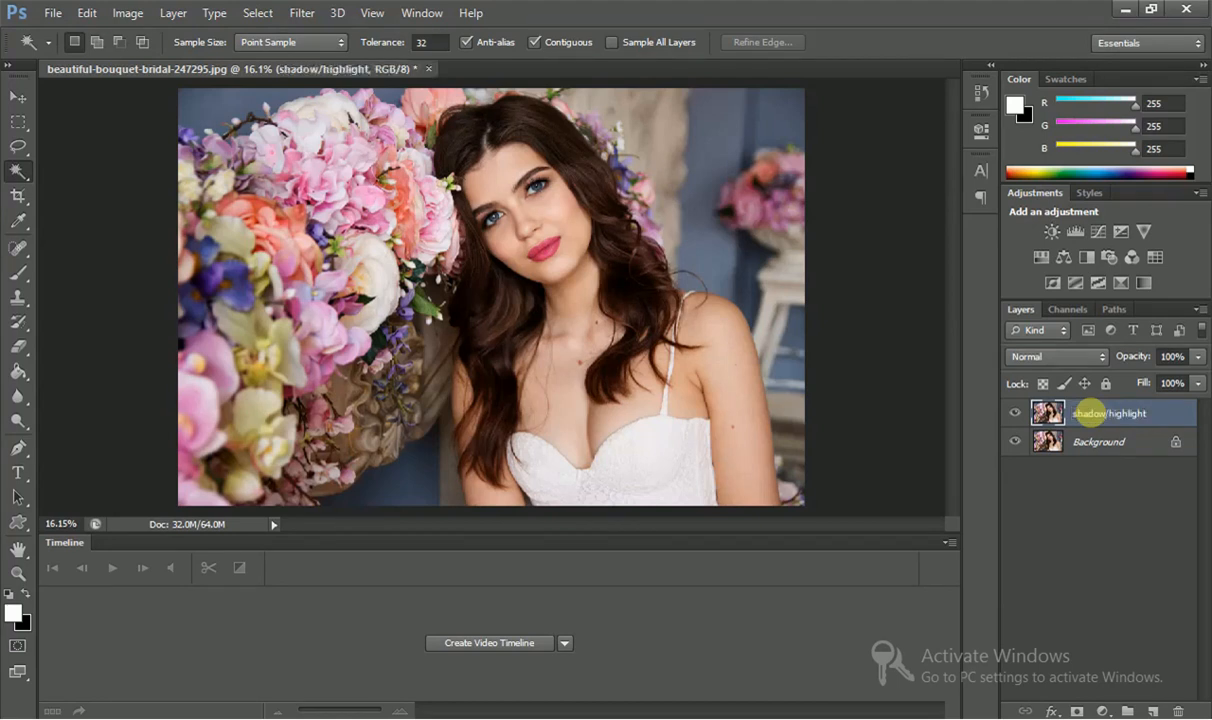
# - Apply a Shadows/Highlights adjustment to the shadow/highlight layer with shadows at 100% and highlights at 0%
pyautogui.click(127, 13)
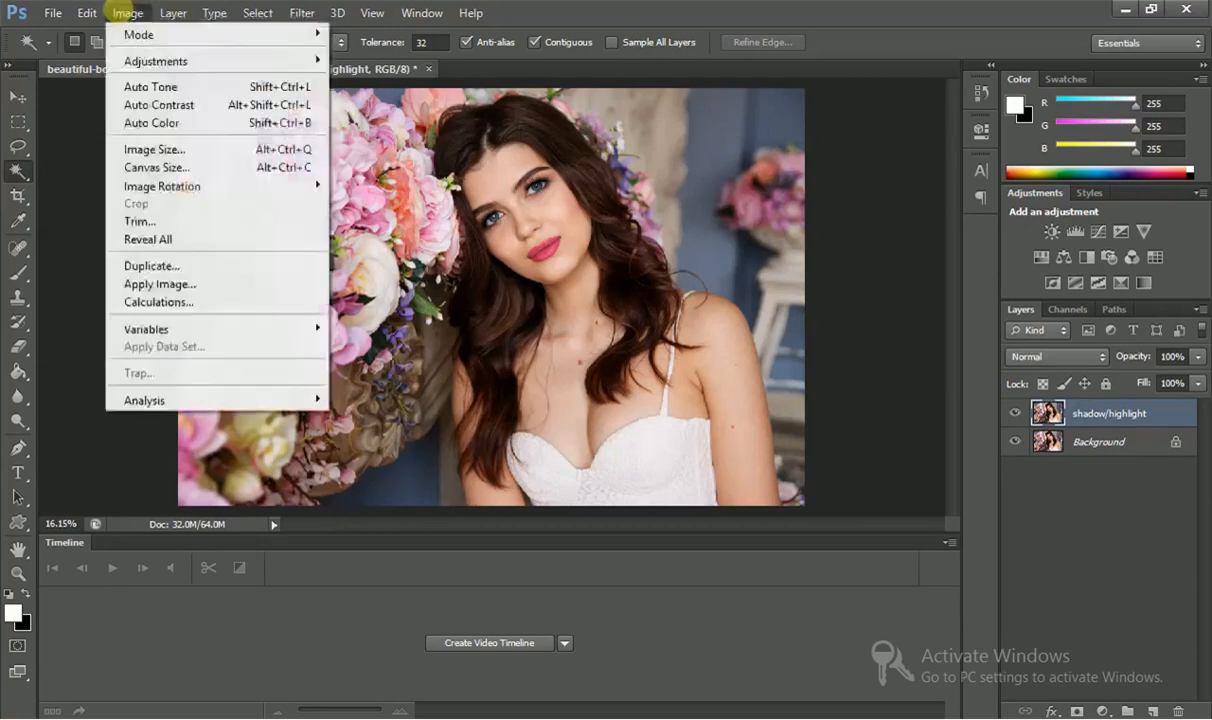
pyautogui.moveTo(140, 61)
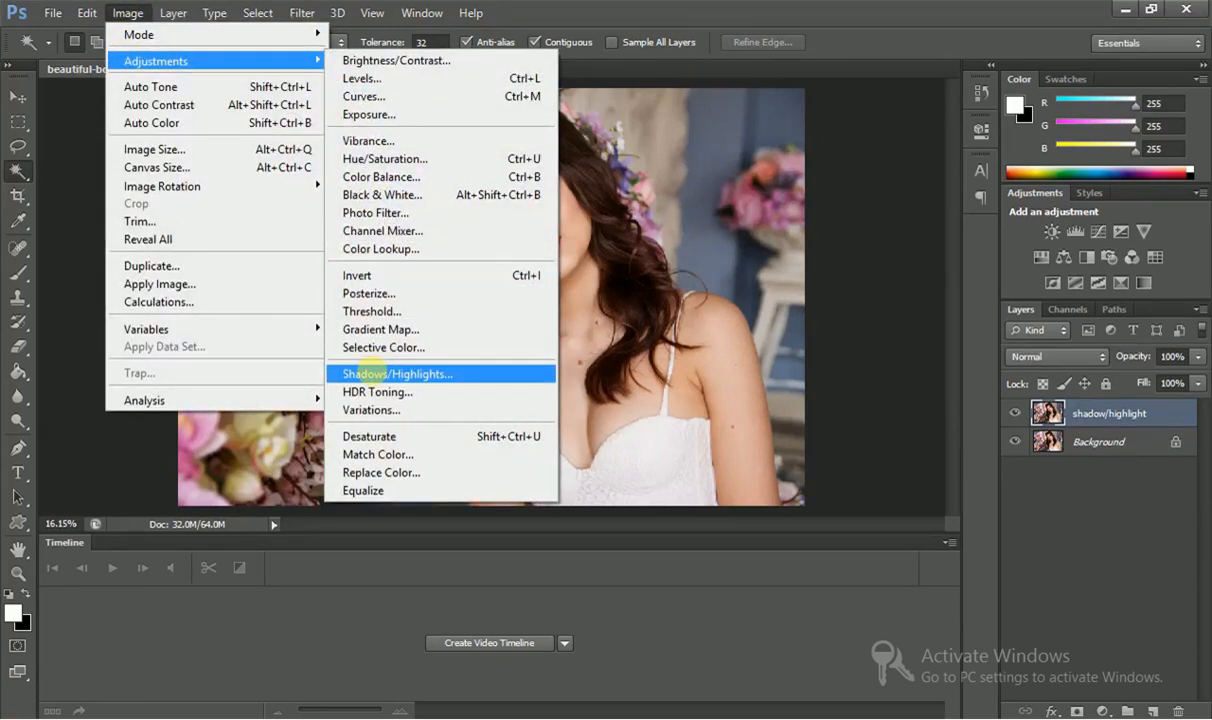
pyautogui.click(365, 373)
pyautogui.moveTo(709, 430); pyautogui.dragTo(866, 433)
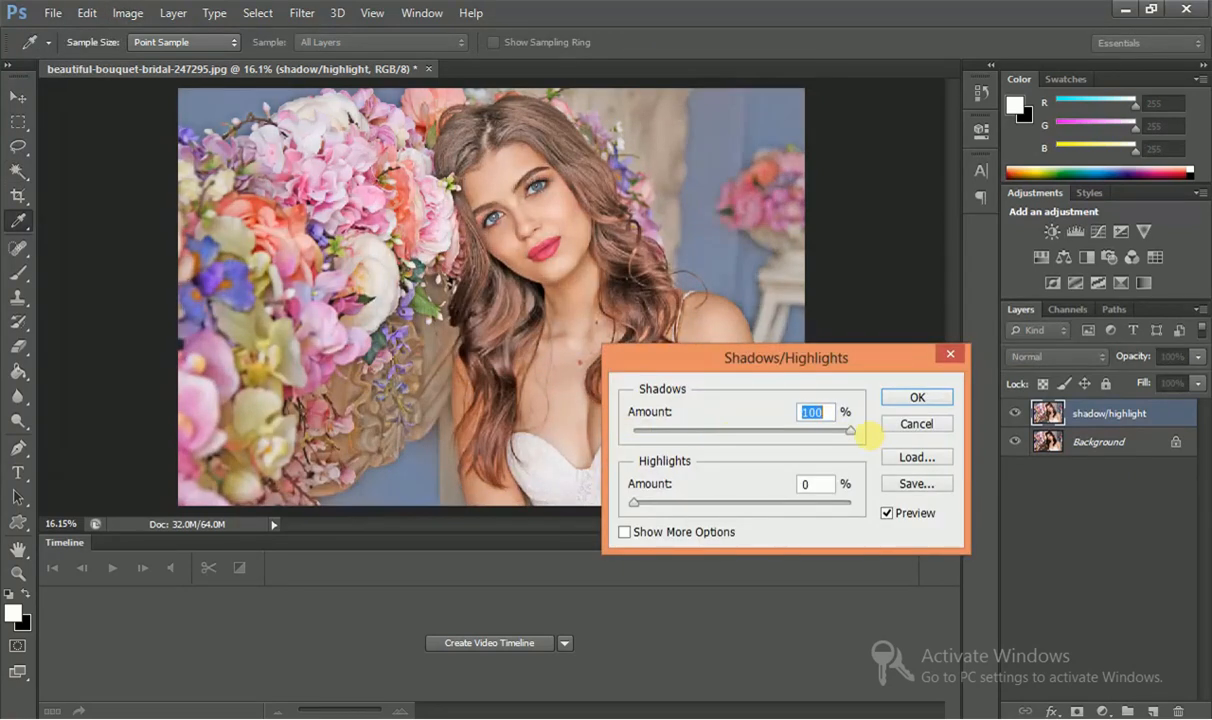
pyautogui.click(914, 396)
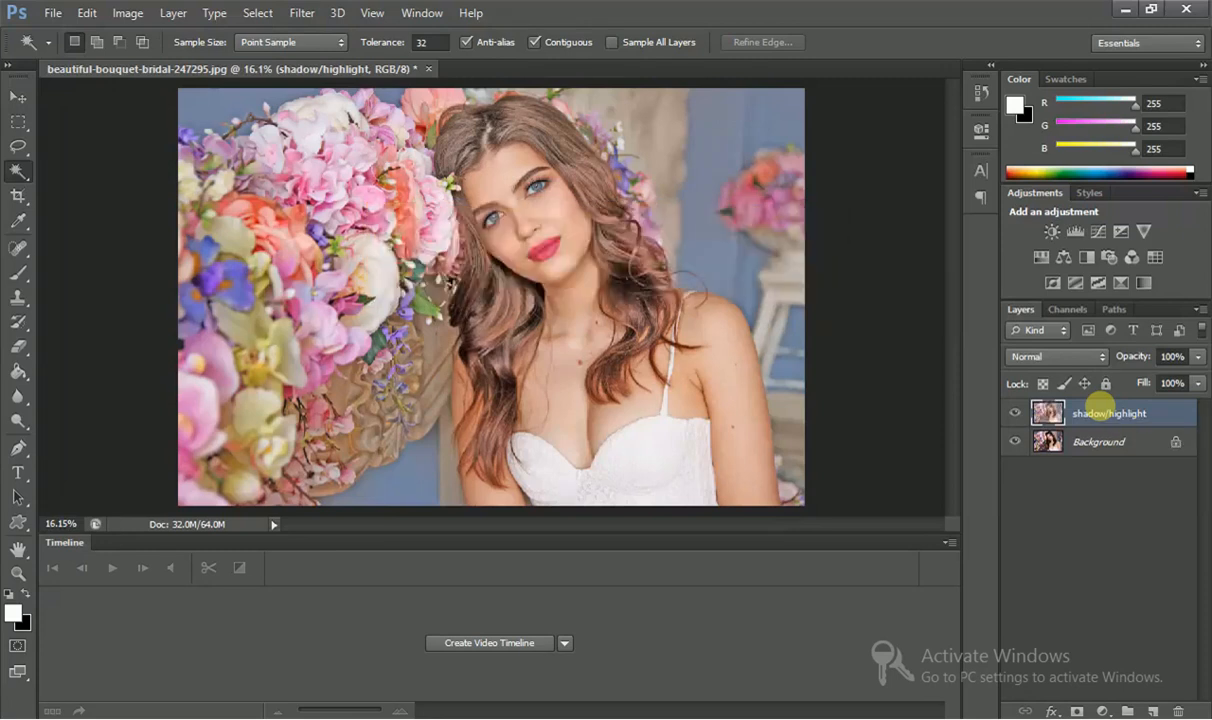
# - Duplicate the shadow/highlight layer and name the copy "reduce noise"
pyautogui.hotkey('ctrl', 'j')
pyautogui.doubleClick(1100, 410)
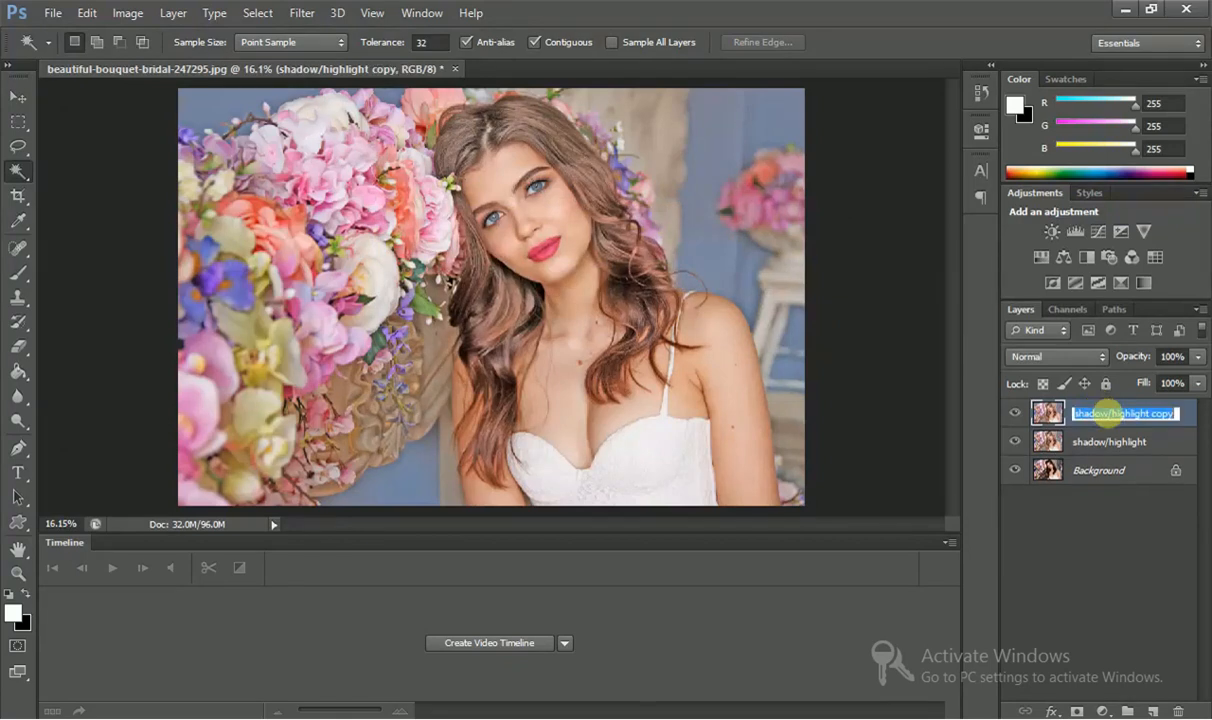
pyautogui.write('reduc')
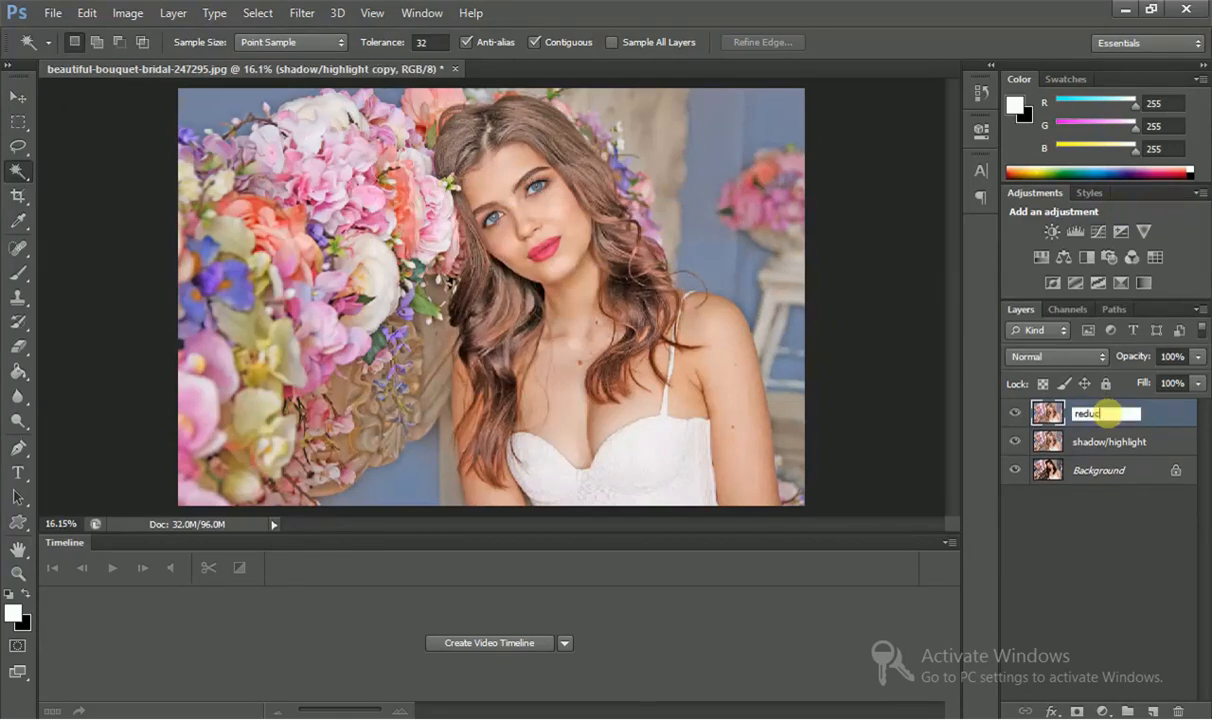
pyautogui.write('e nose')
pyautogui.press('Return')
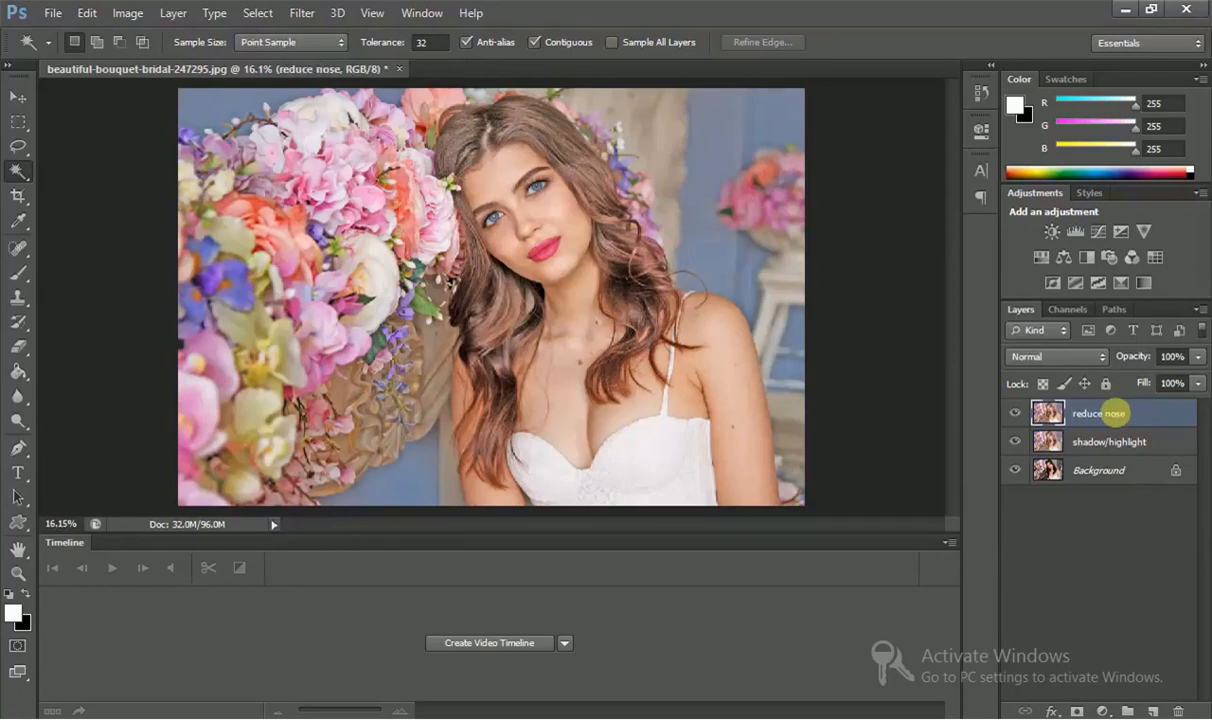
pyautogui.doubleClick(1114, 413)
pyautogui.write('i')
pyautogui.press('Return')
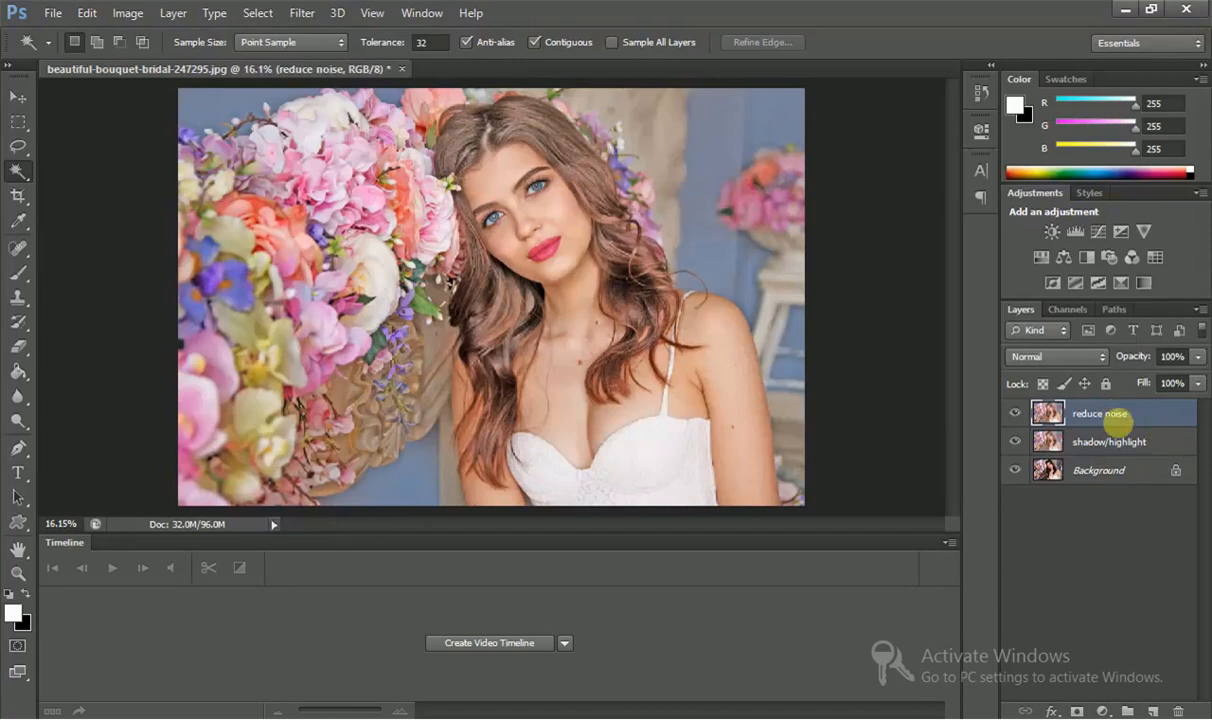
# - Apply the Reduce Noise filter twice to the reduce noise layer, with strength 10 and preserve details, color noise and sharpen details at 0%
pyautogui.click(302, 13)
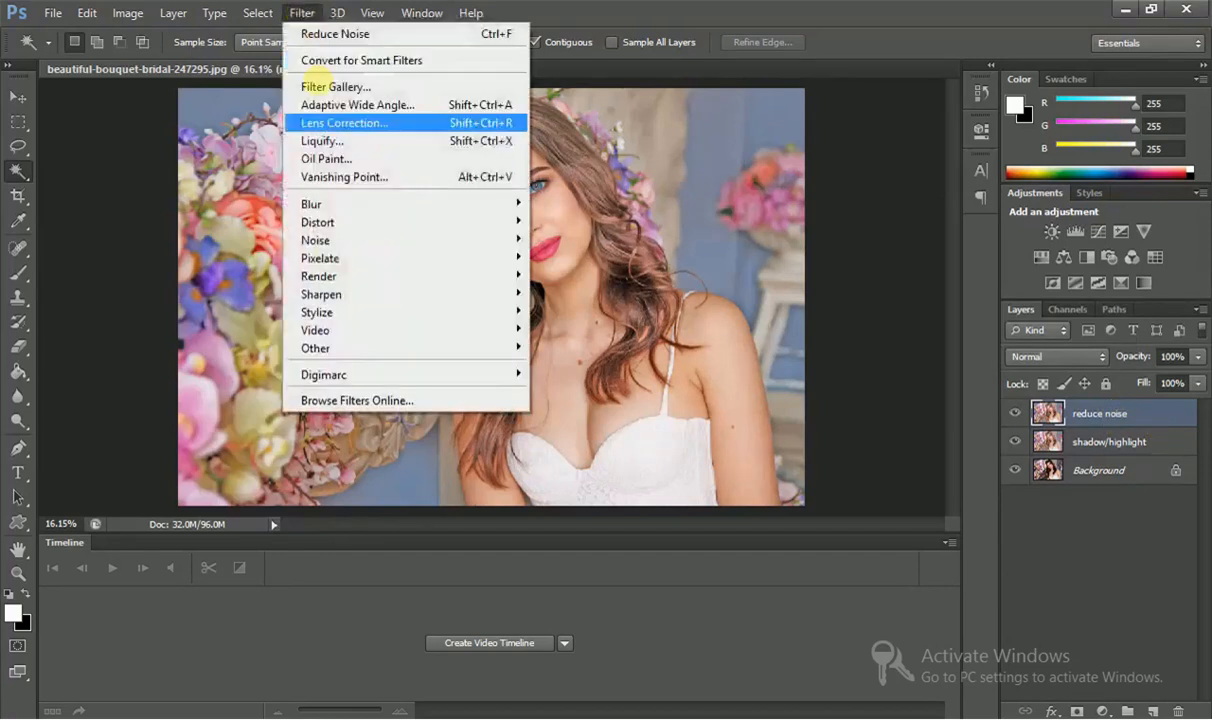
pyautogui.moveTo(387, 238)
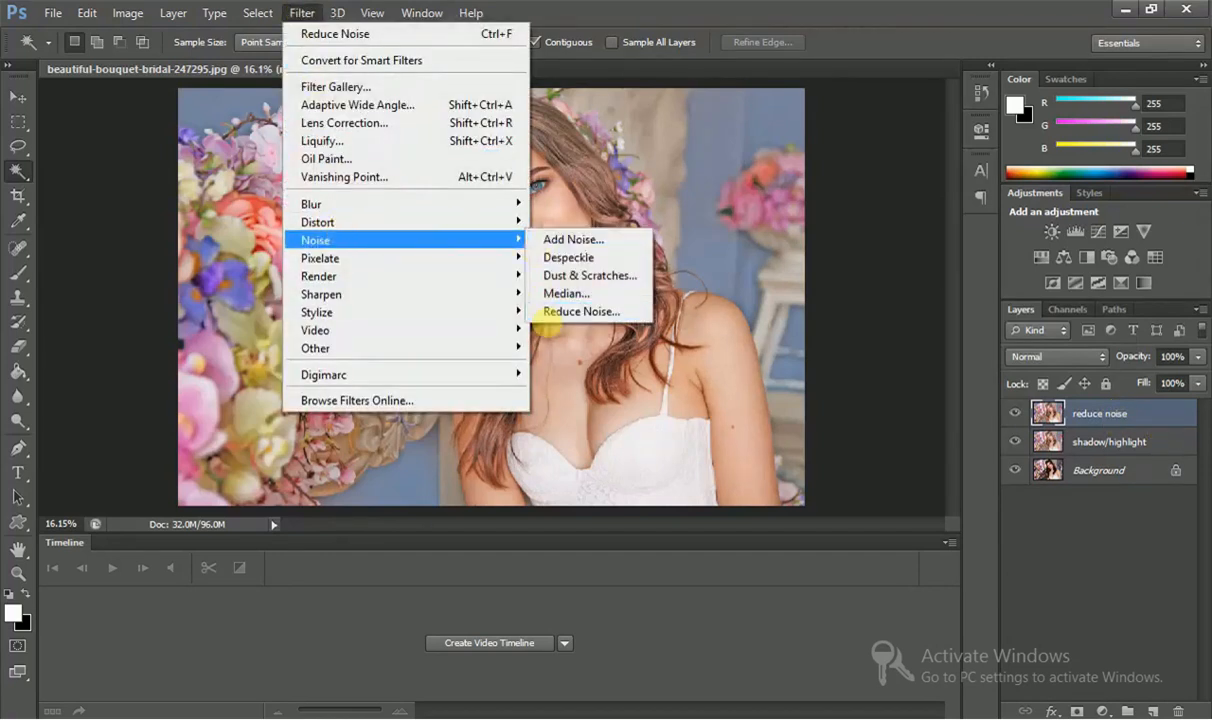
pyautogui.click(580, 311)
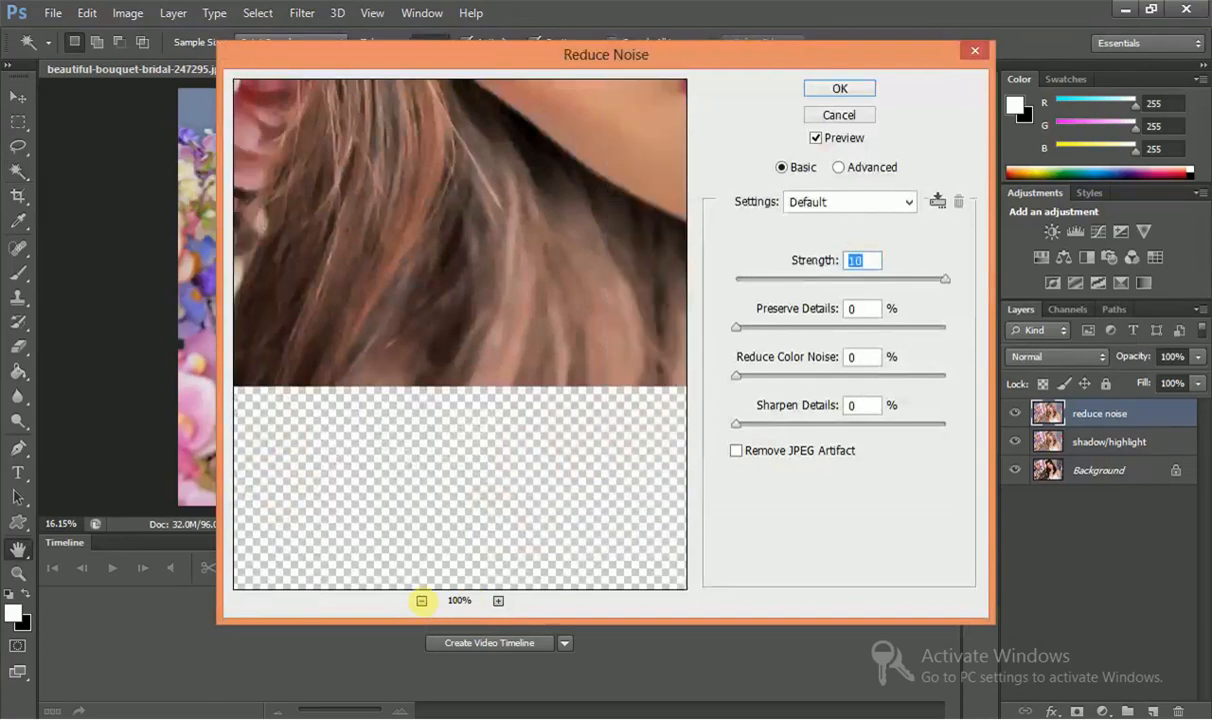
pyautogui.click(421, 600)
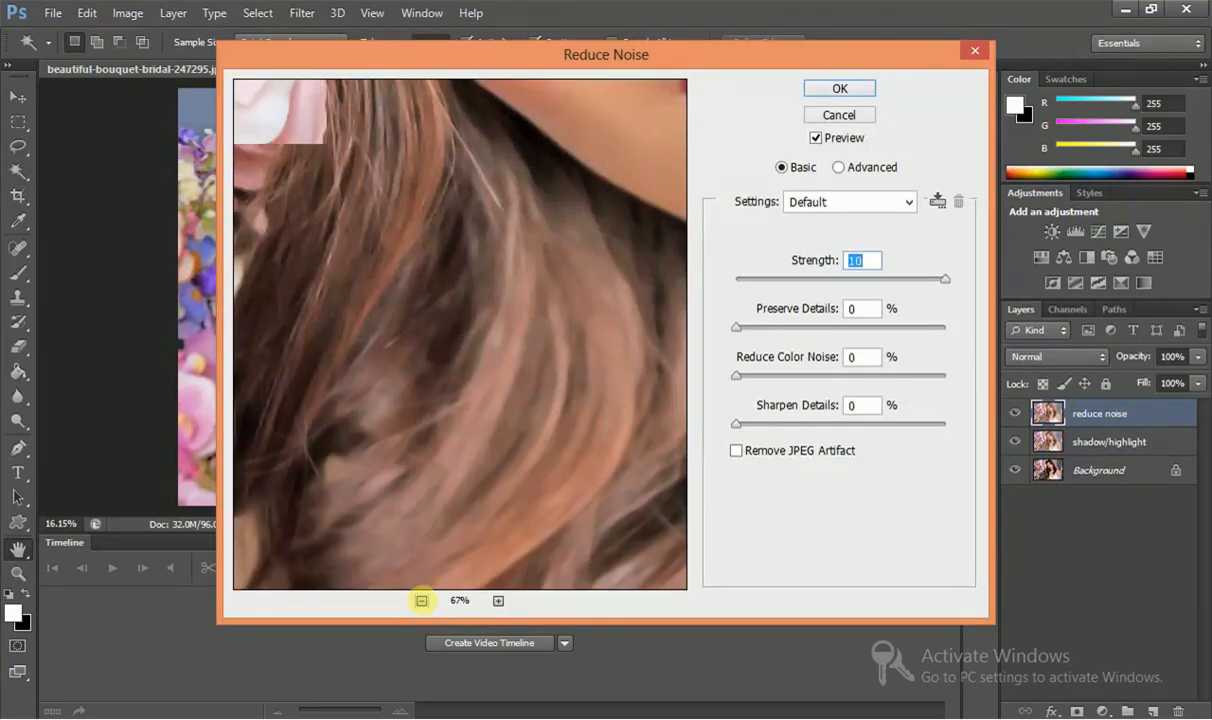
pyautogui.click(421, 600)
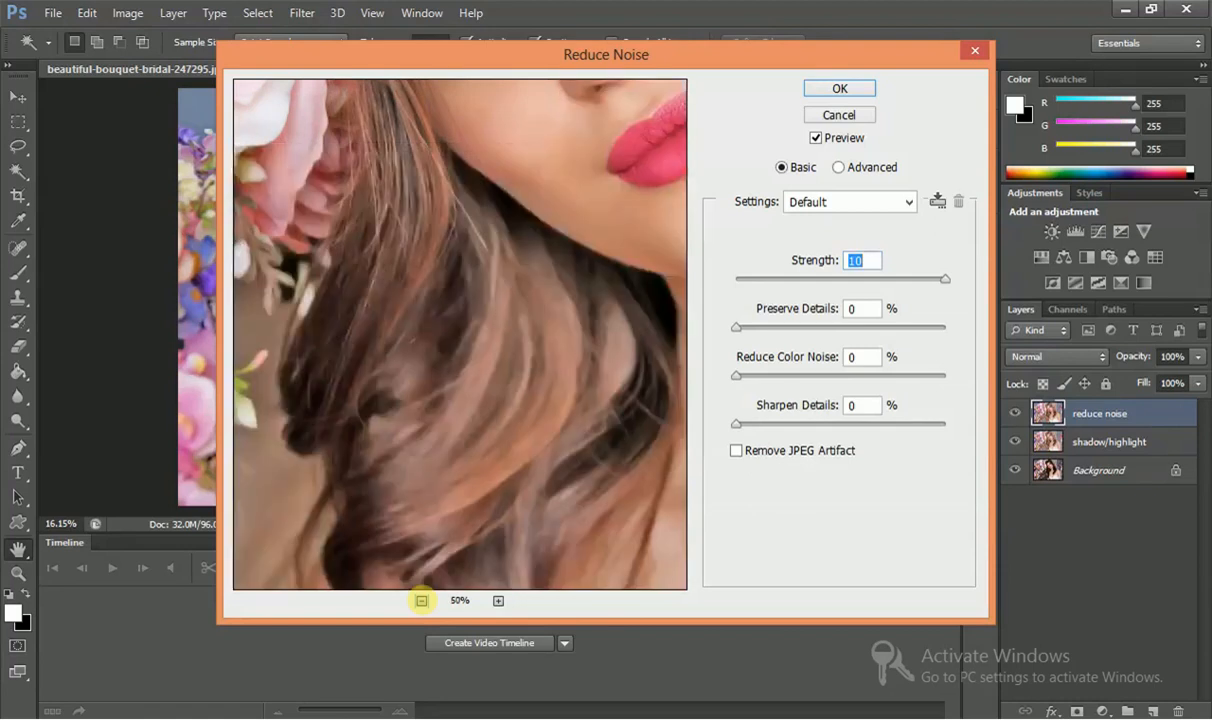
pyautogui.click(421, 600)
pyautogui.moveTo(595, 225); pyautogui.dragTo(547, 321)
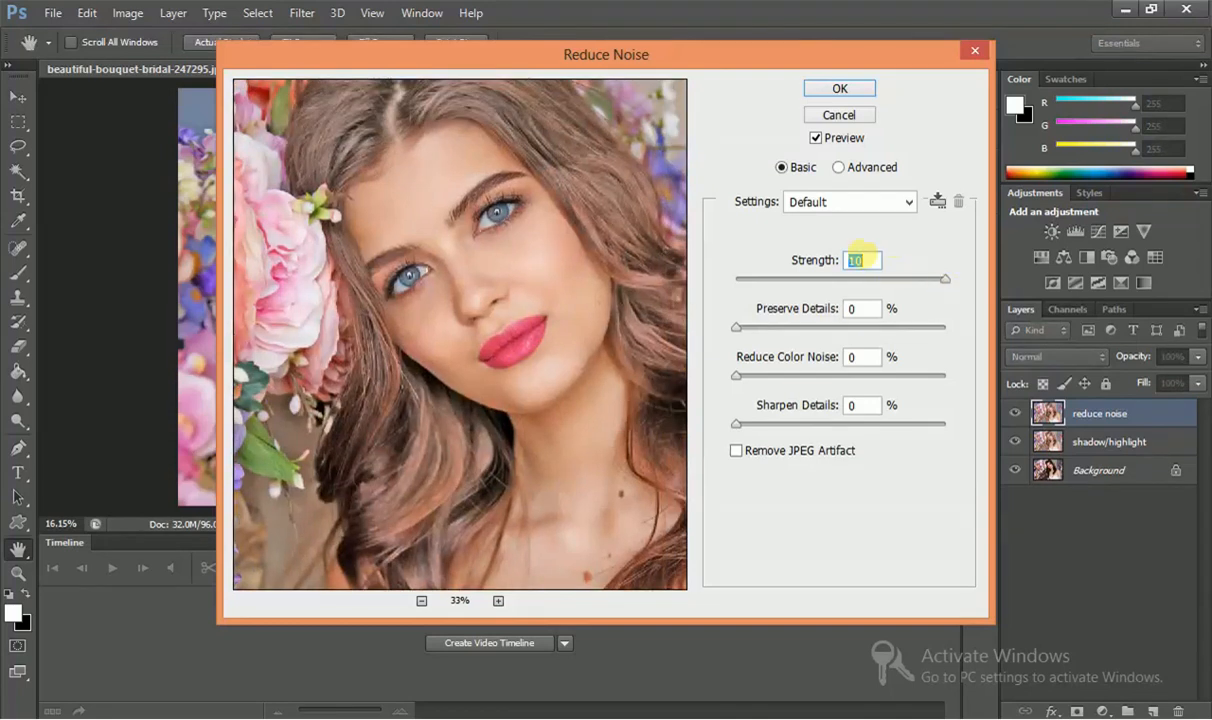
pyautogui.click(862, 260)
pyautogui.click(862, 309)
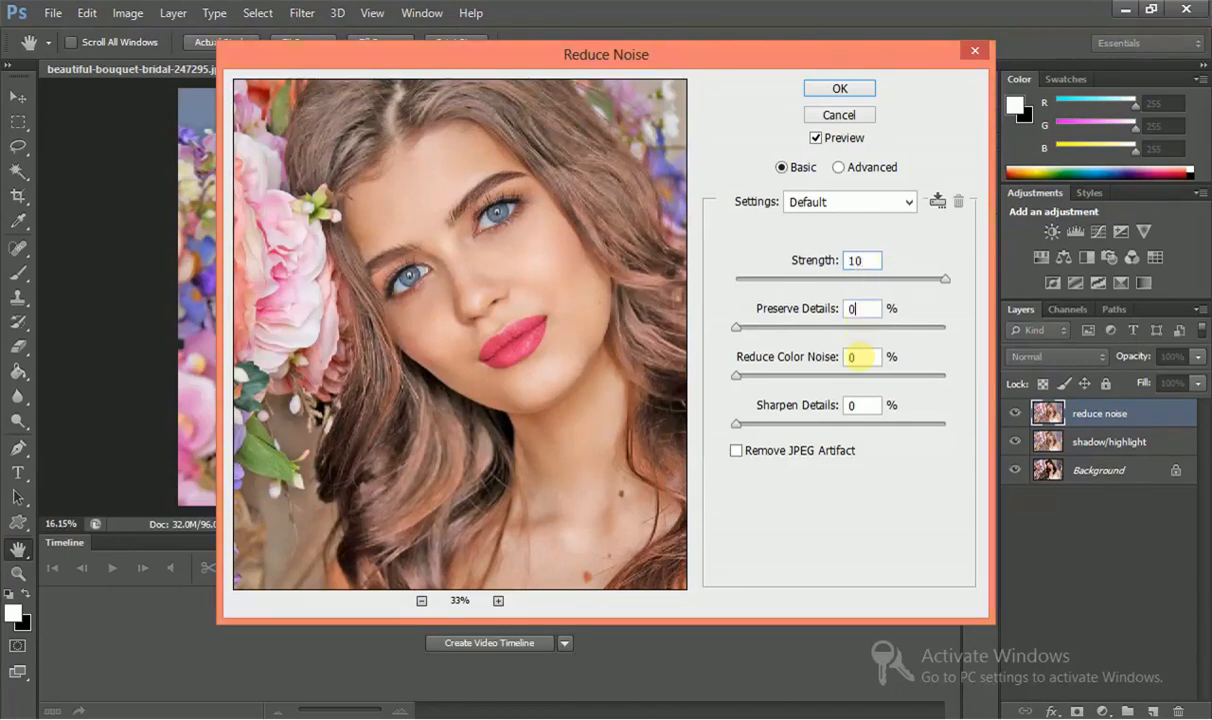
pyautogui.click(860, 357)
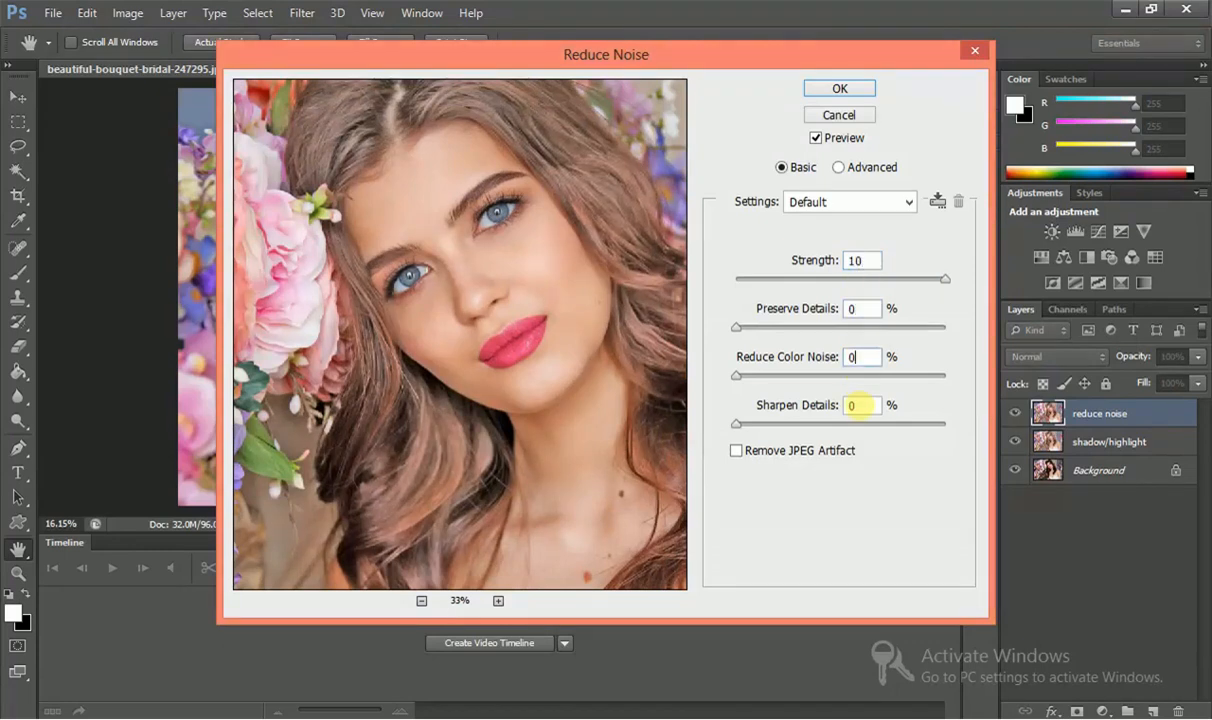
pyautogui.click(858, 405)
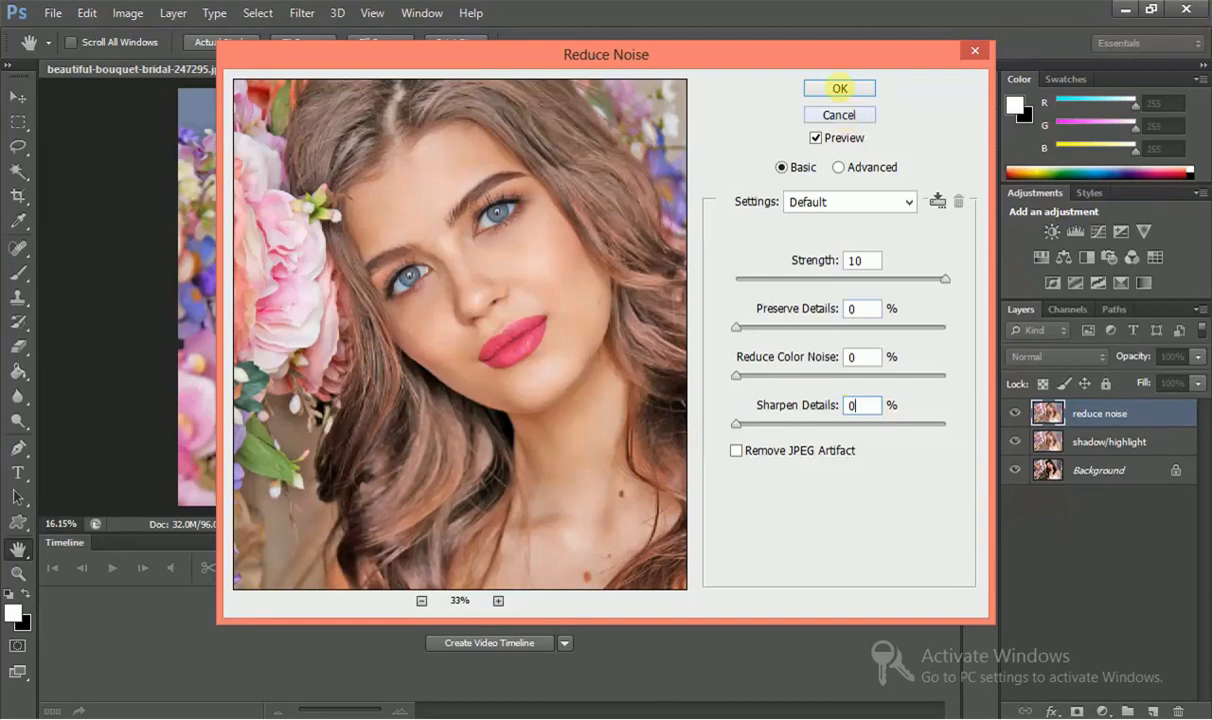
pyautogui.click(839, 88)
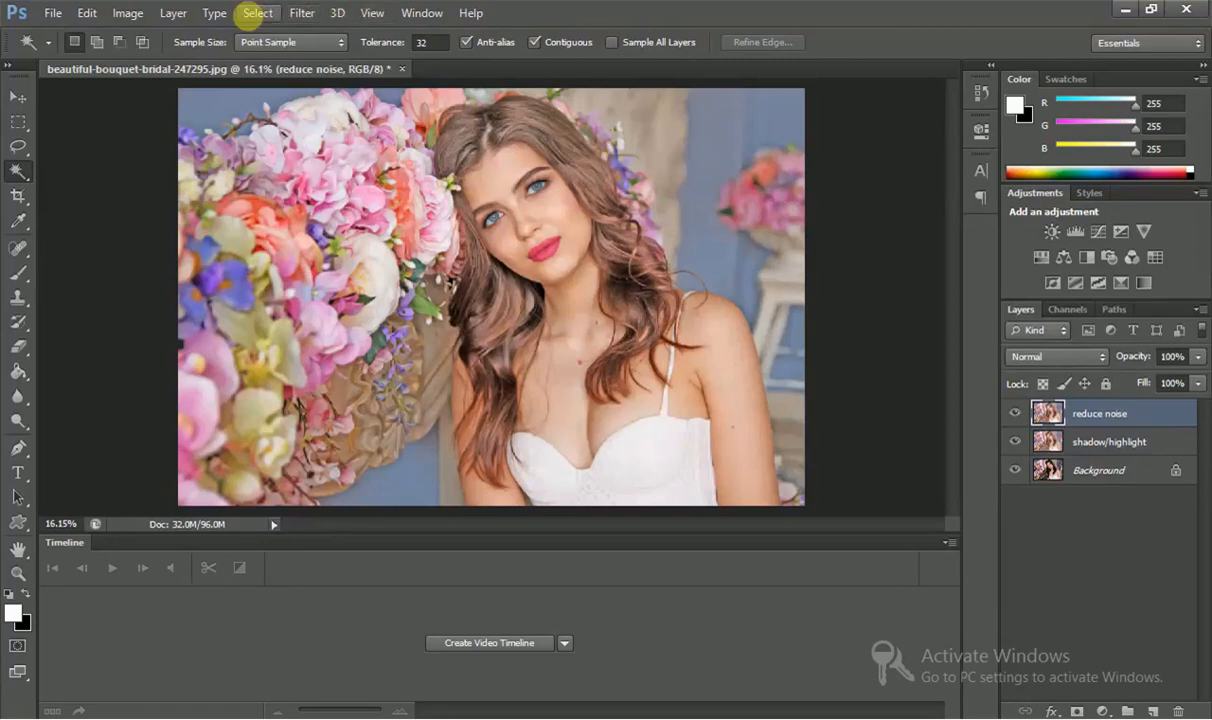
pyautogui.click(302, 13)
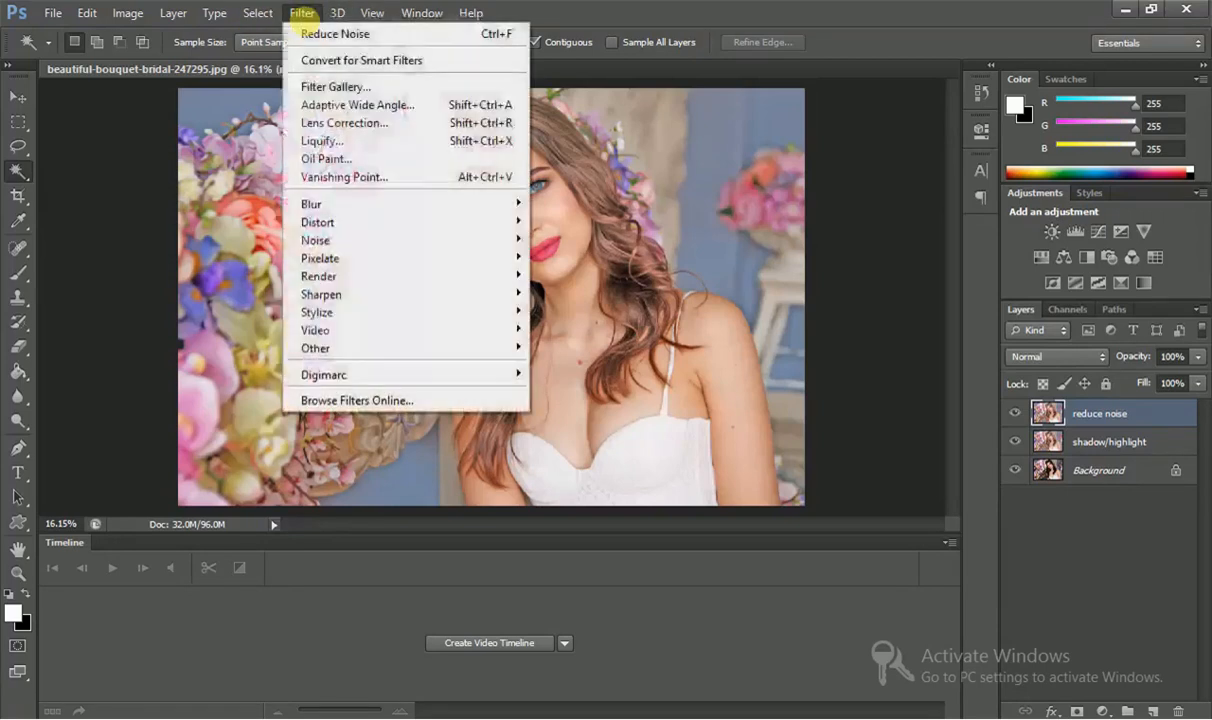
pyautogui.click(300, 34)
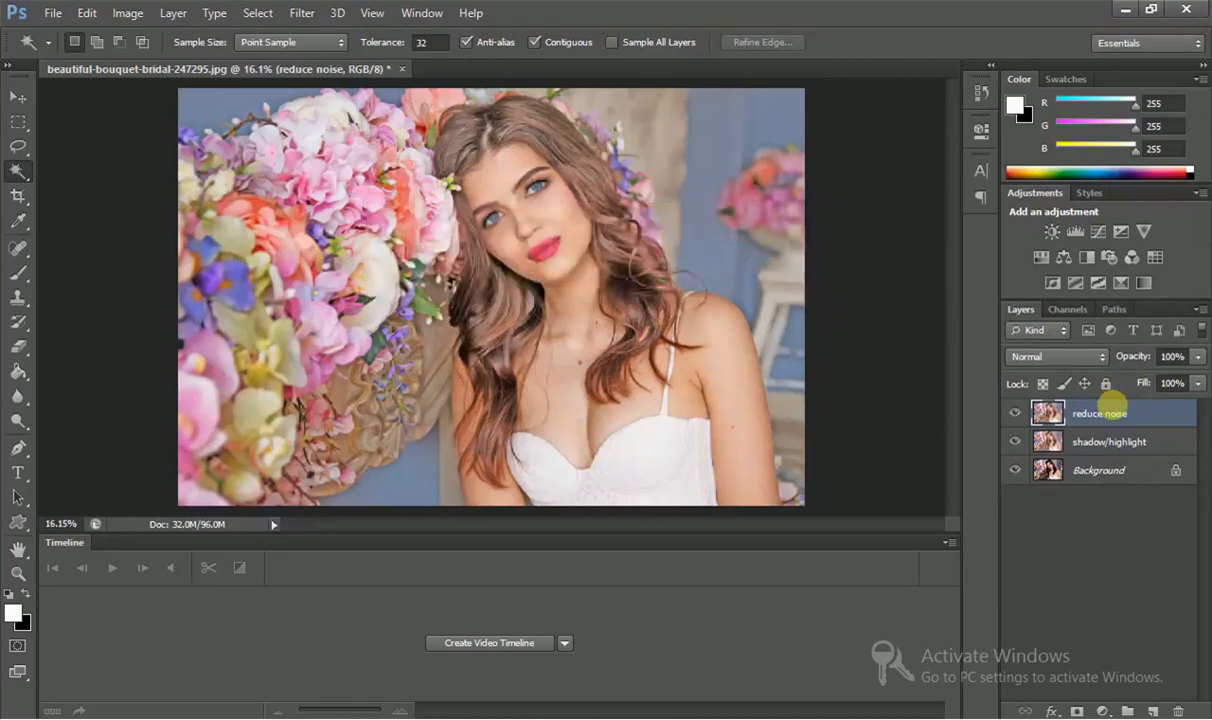
# - Duplicate the reduce noise layer and name the copy "film grain"
pyautogui.hotkey('ctrl', 'j')
pyautogui.doubleClick(1105, 415)
pyautogui.write('film grain')
pyautogui.press('Return')
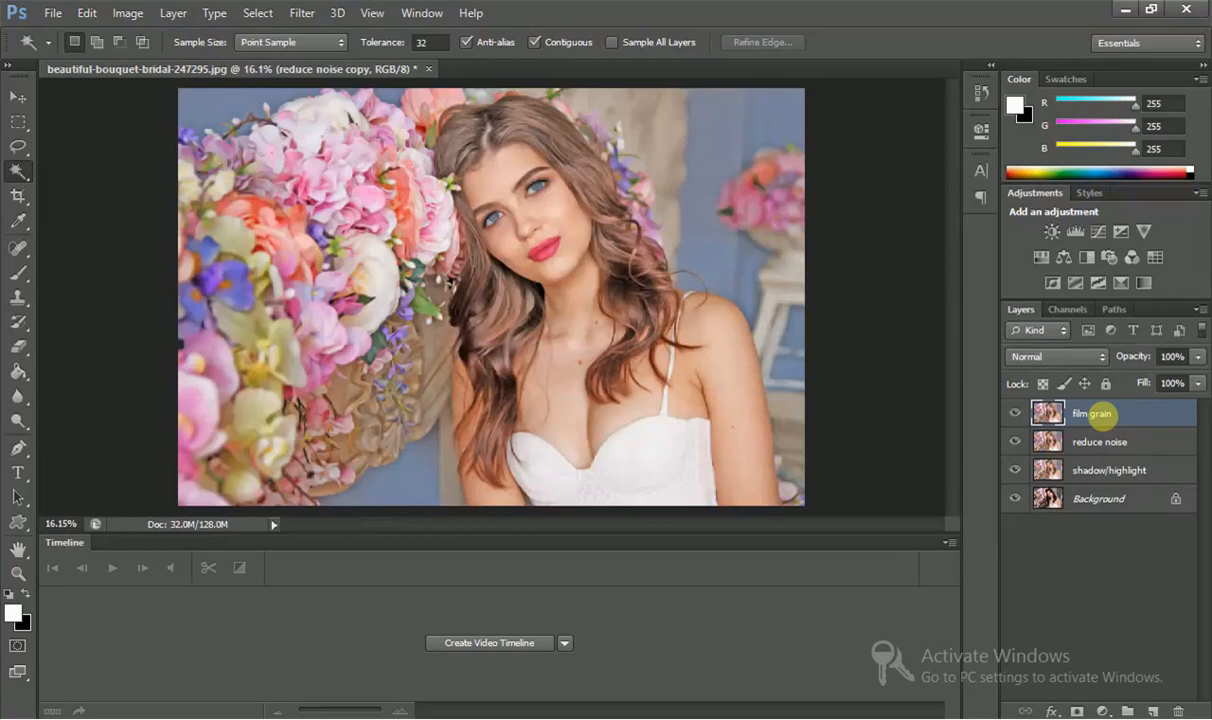
# - Apply the artistic Film Grain filter to the film grain layer with grain 0, highlight area 0 and intensity 9
pyautogui.click(301, 12)
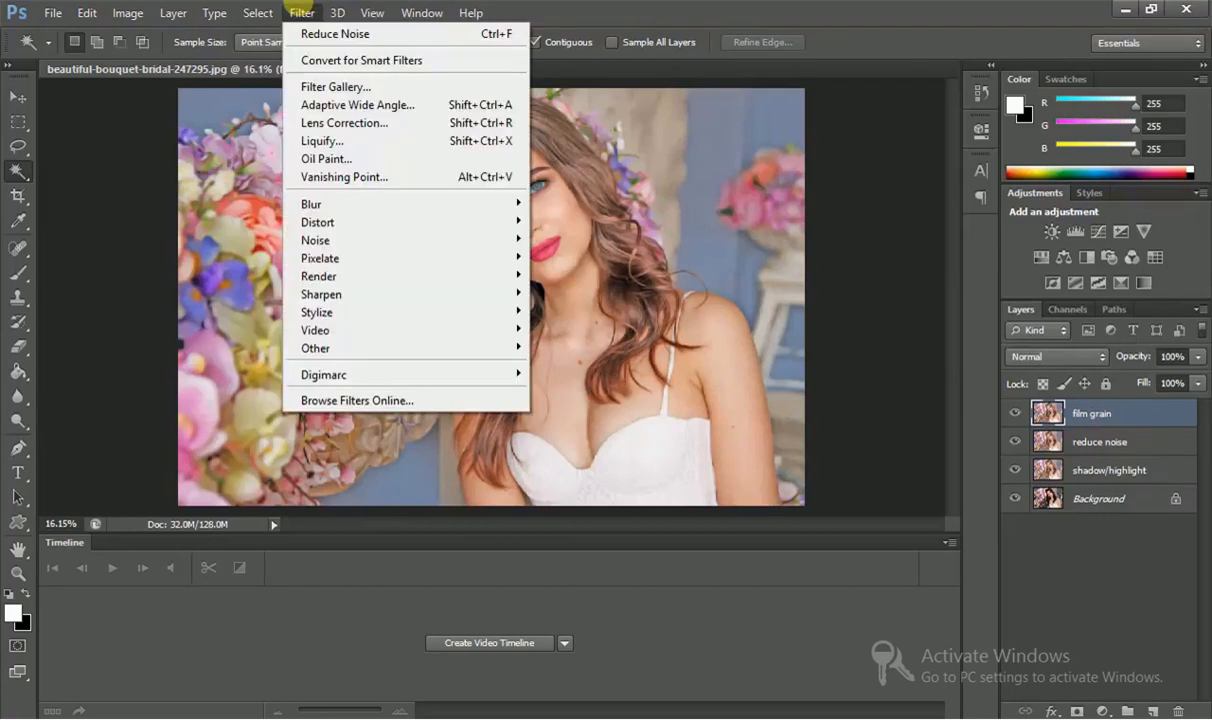
pyautogui.moveTo(312, 204)
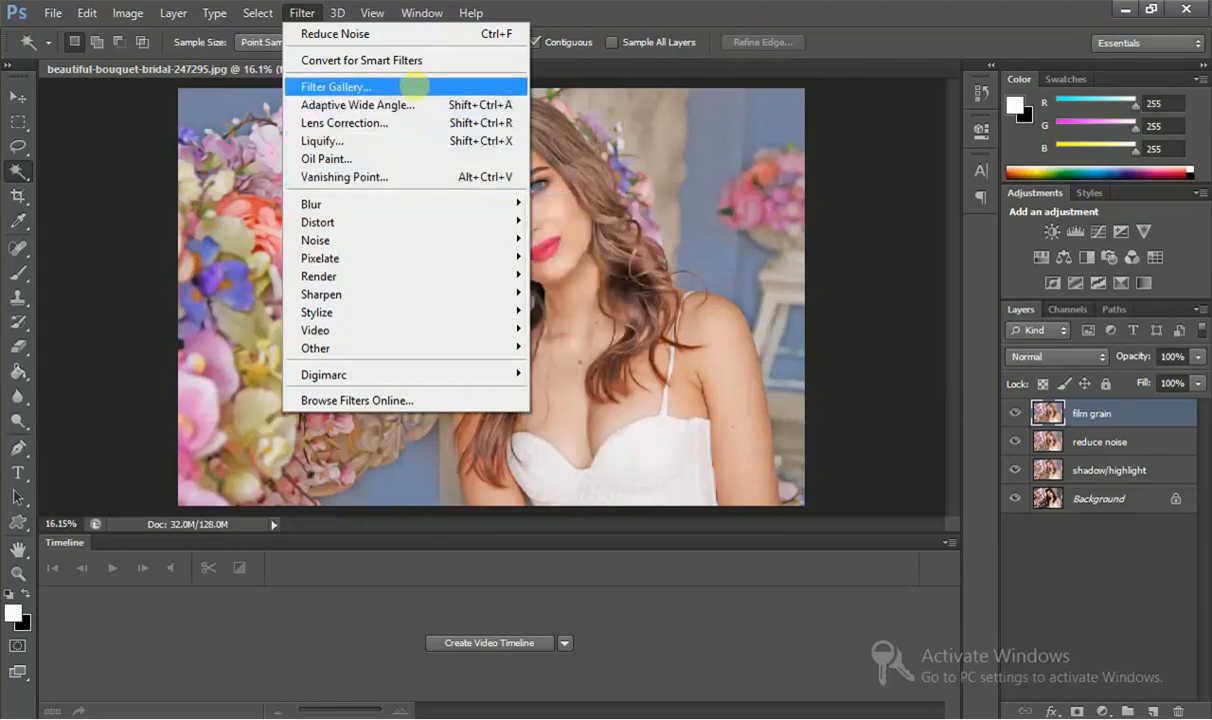
pyautogui.click(414, 87)
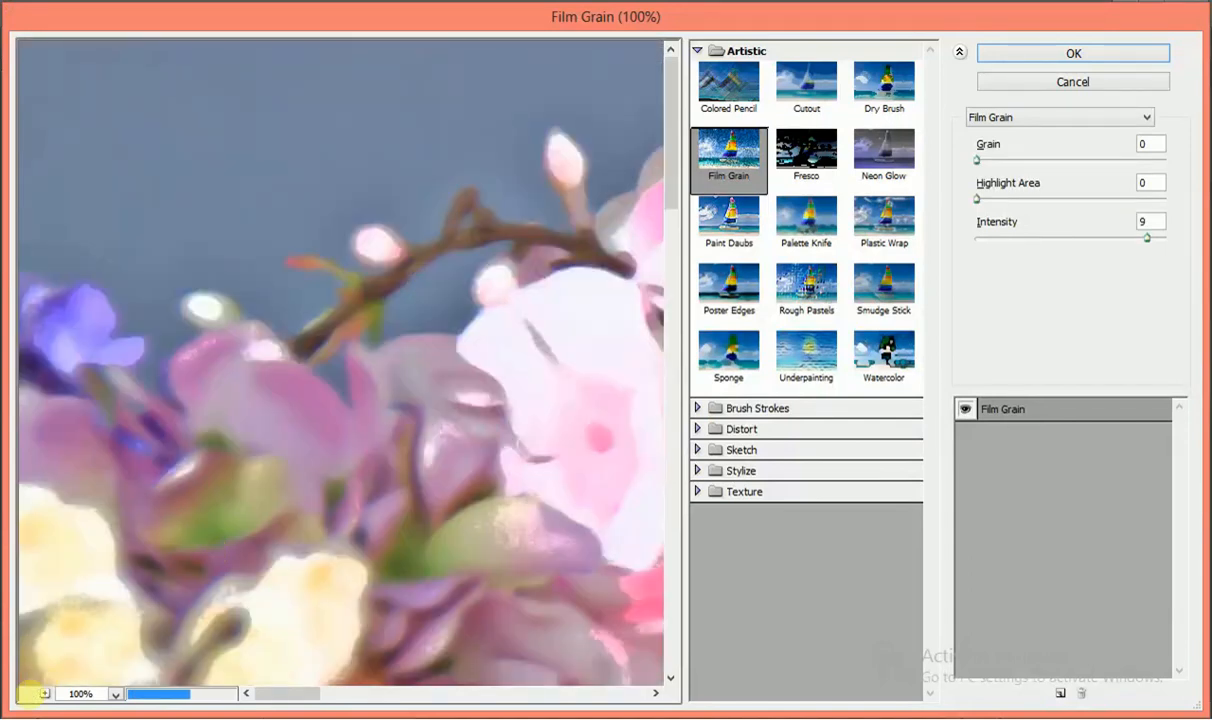
pyautogui.click(29, 693)
pyautogui.click(29, 693)
pyautogui.click(29, 693)
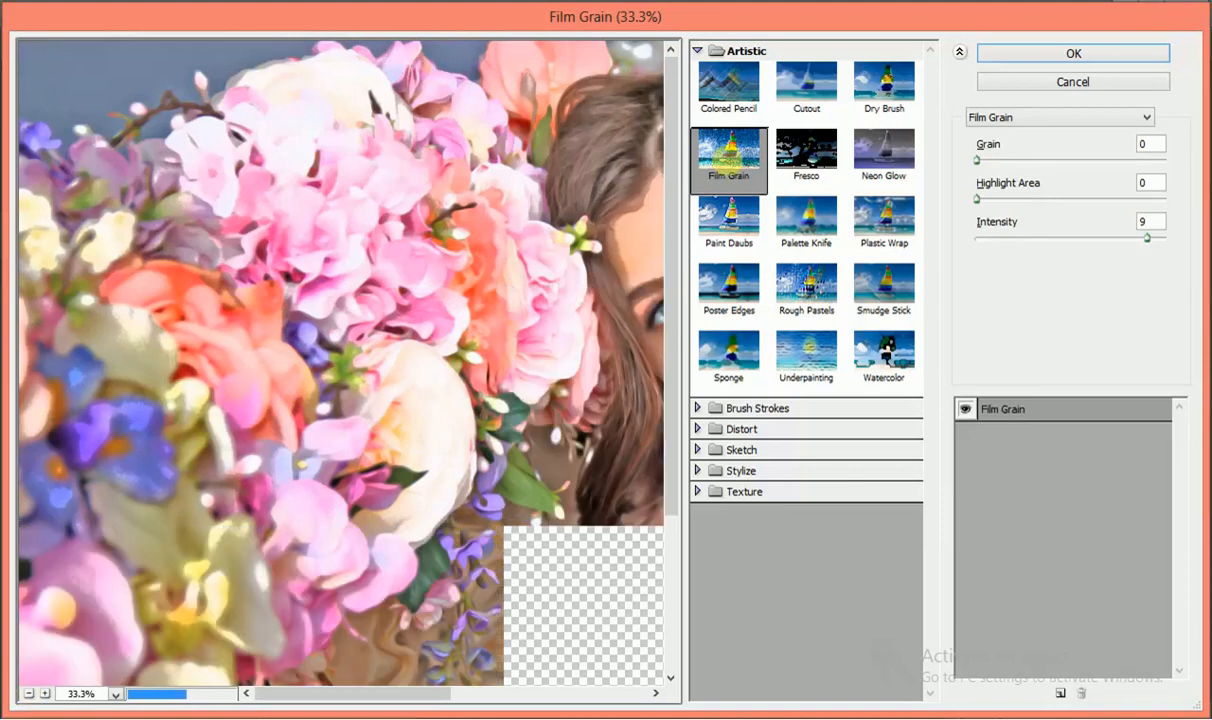
pyautogui.click(724, 104)
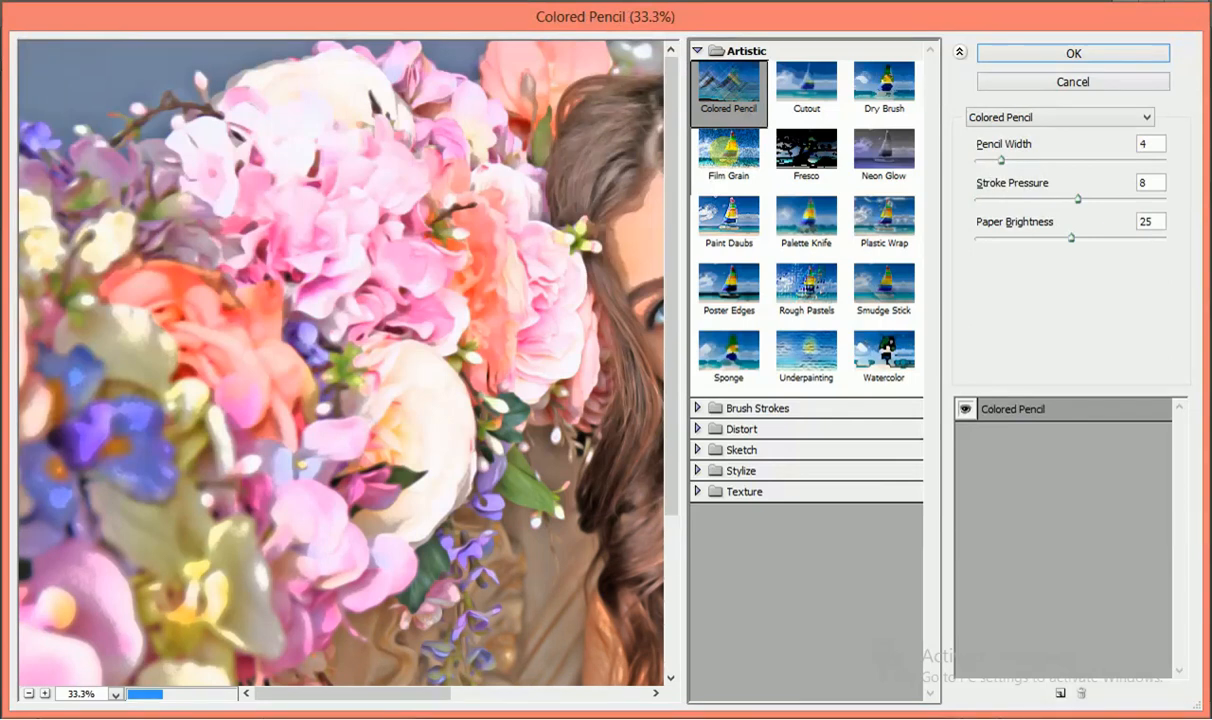
pyautogui.click(726, 153)
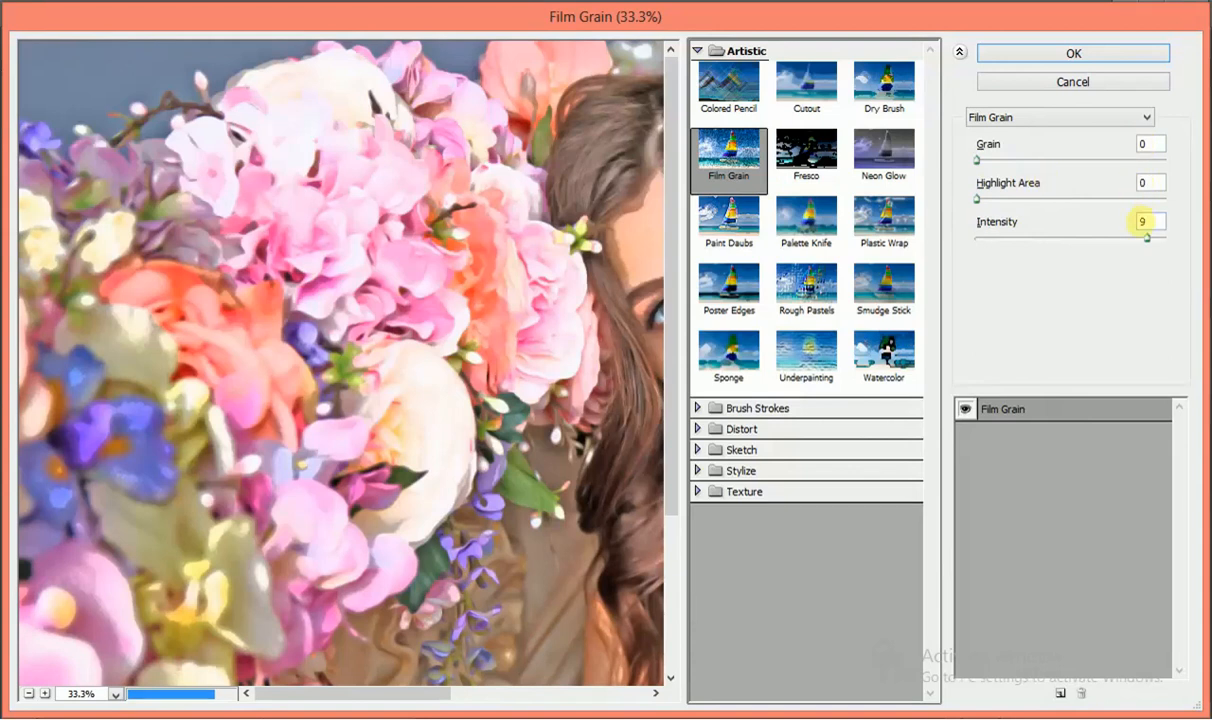
pyautogui.moveTo(311, 698); pyautogui.dragTo(423, 700)
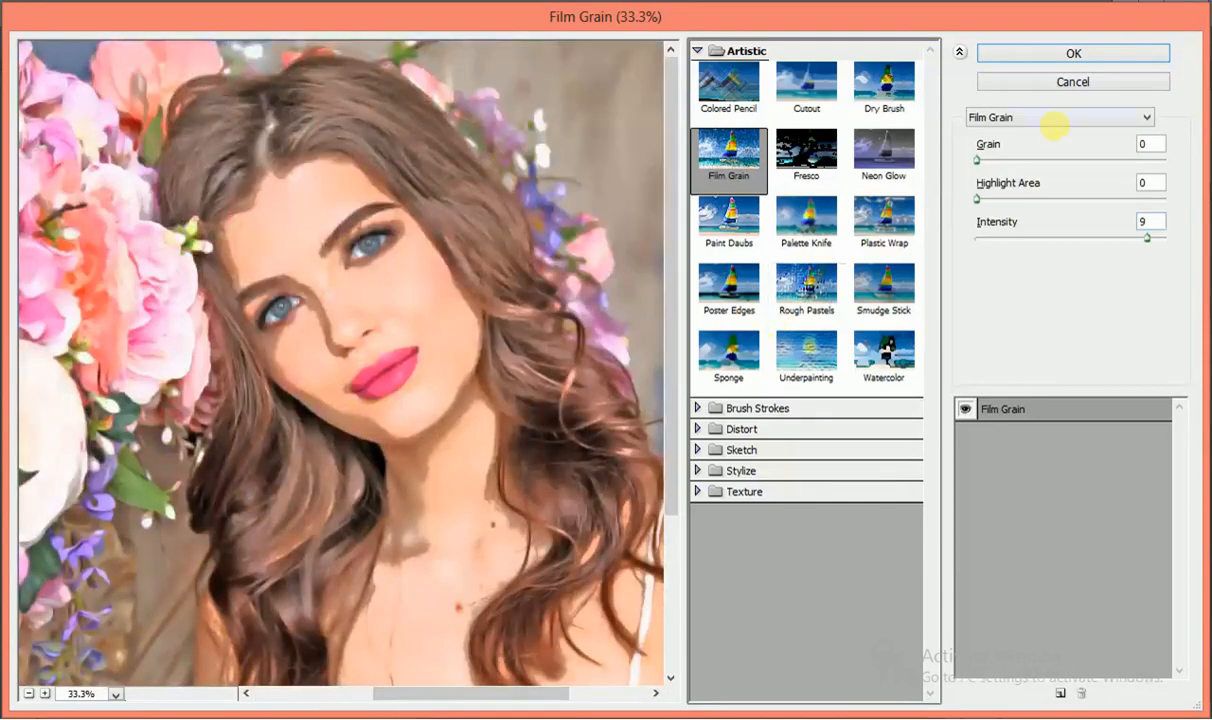
pyautogui.click(1044, 57)
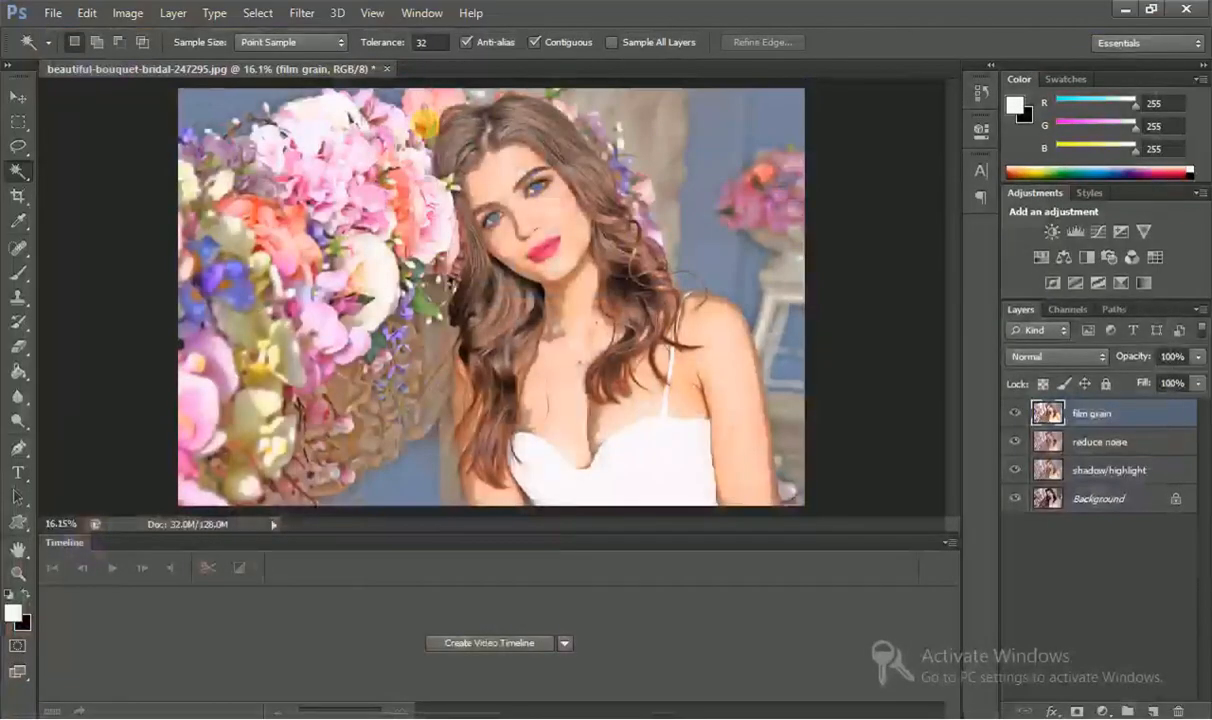
# - Apply Reduce Noise to the film grain layer with strength 10 and preserve details, color noise and sharpen details at 0%
pyautogui.click(302, 13)
pyautogui.moveTo(328, 241)
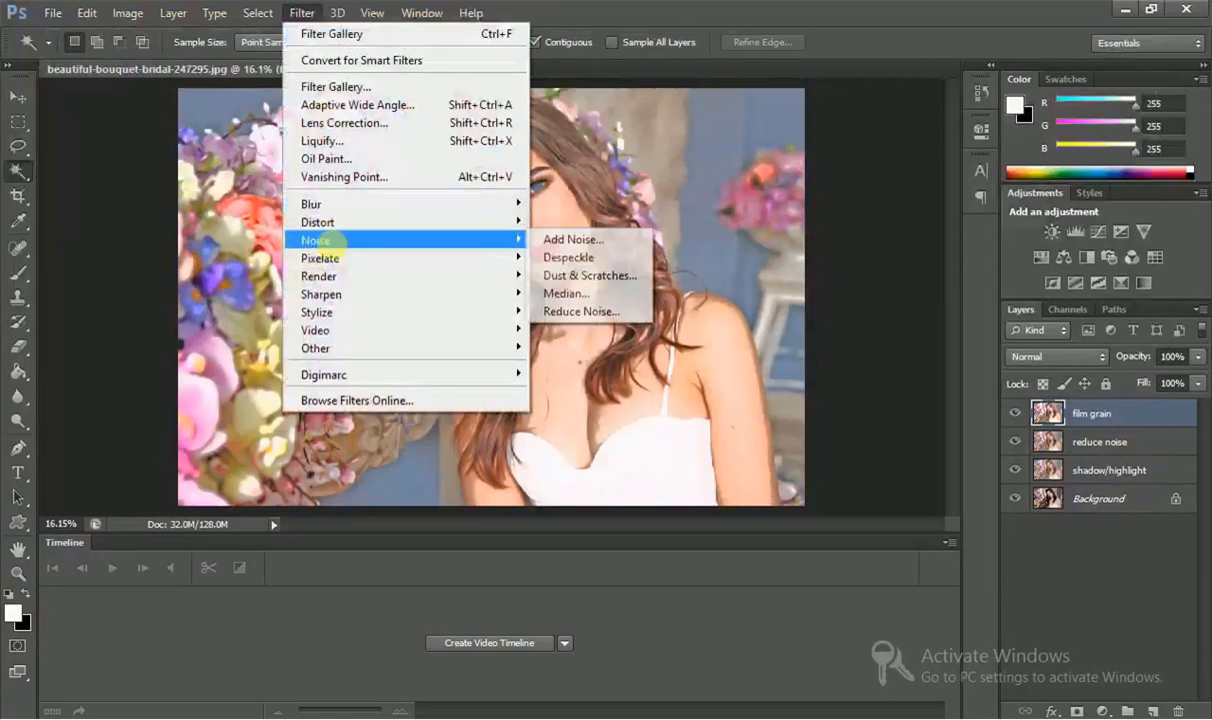
pyautogui.click(579, 310)
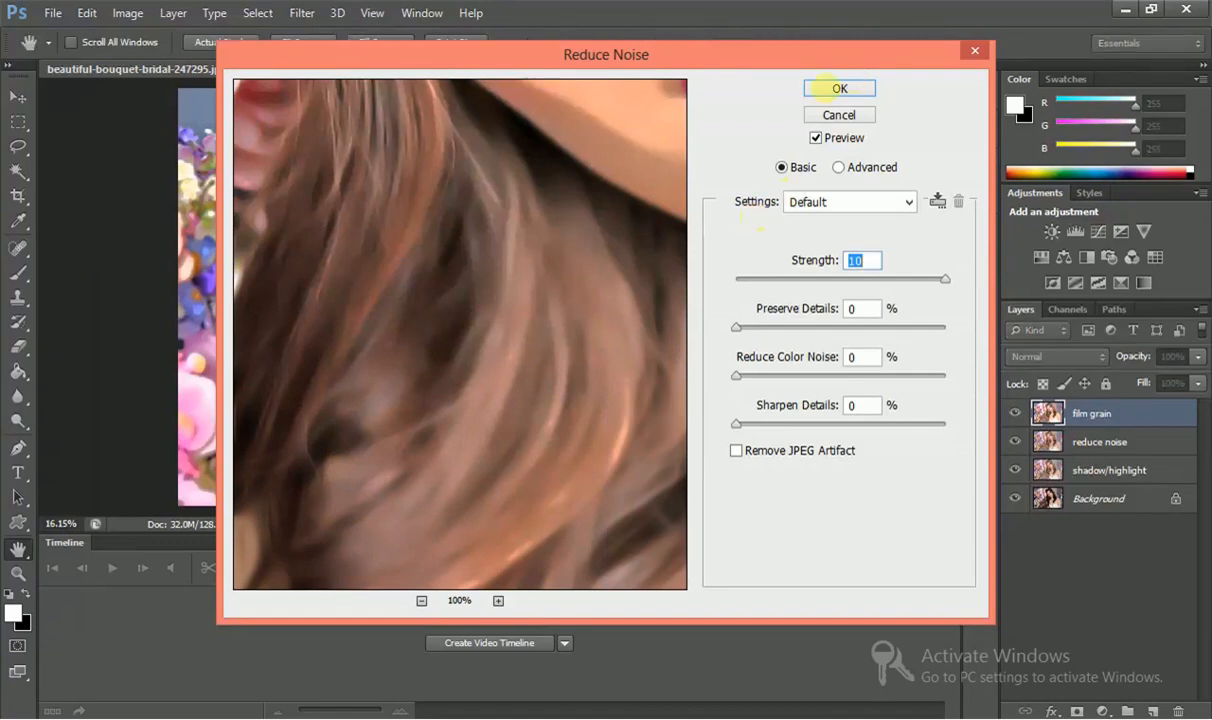
pyautogui.moveTo(609, 238); pyautogui.dragTo(424, 567)
pyautogui.moveTo(534, 349); pyautogui.dragTo(441, 537)
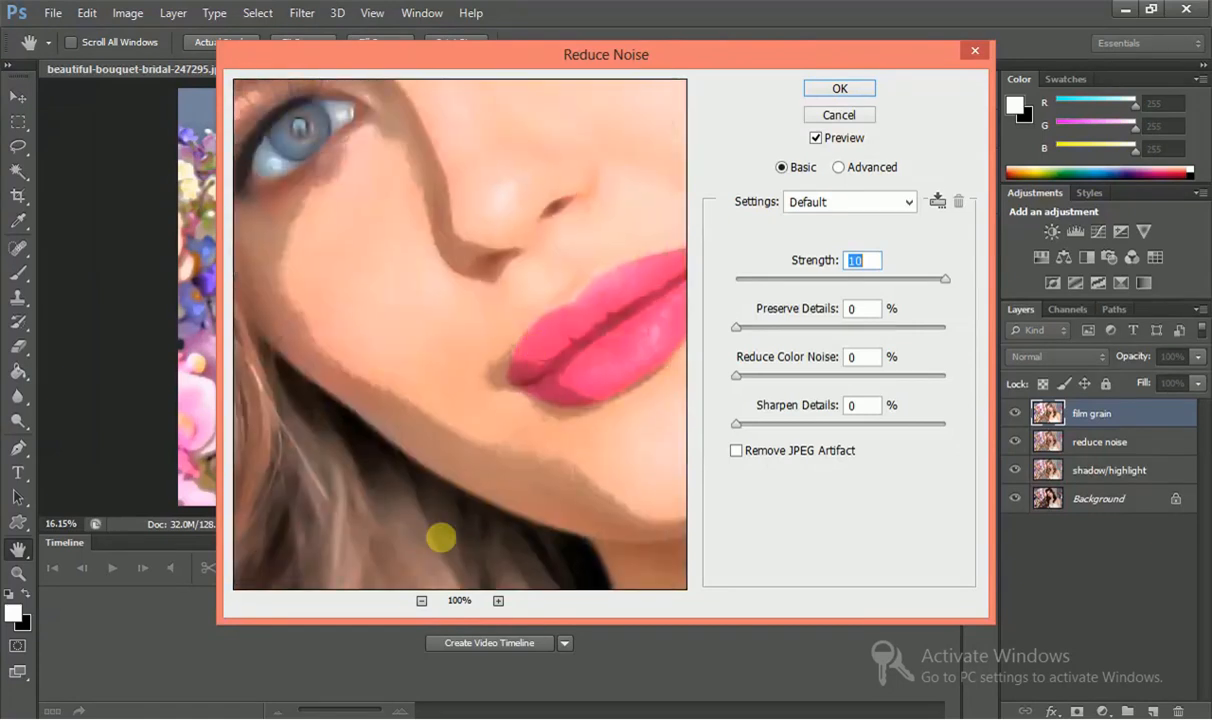
pyautogui.moveTo(525, 404); pyautogui.dragTo(460, 482)
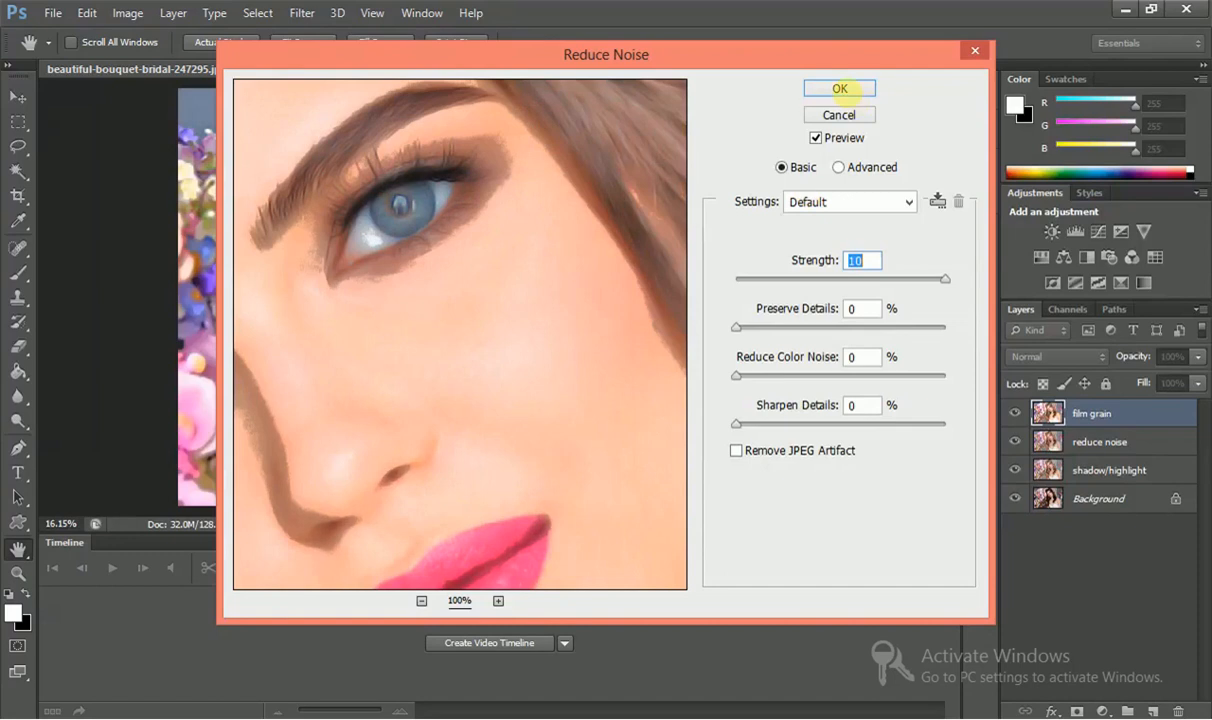
pyautogui.click(840, 88)
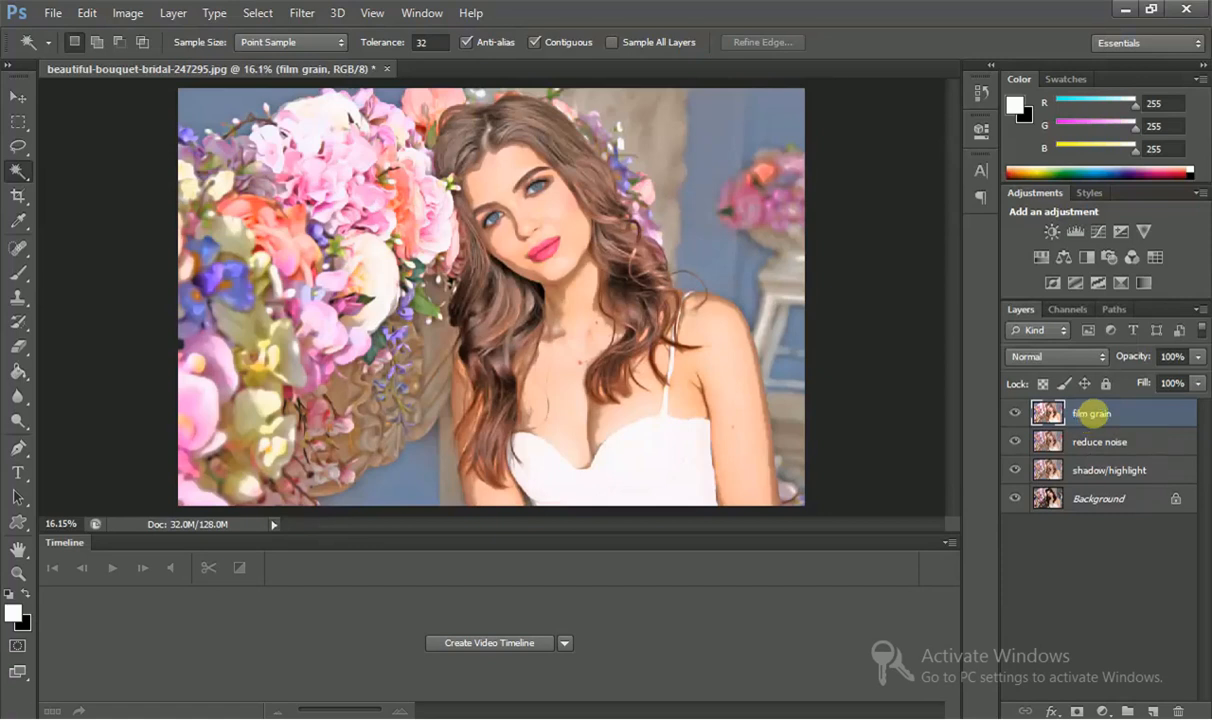
# - Duplicate the film grain layer and name the copy "highpass"
pyautogui.hotkey('ctrl', 'j')
pyautogui.doubleClick(1094, 412)
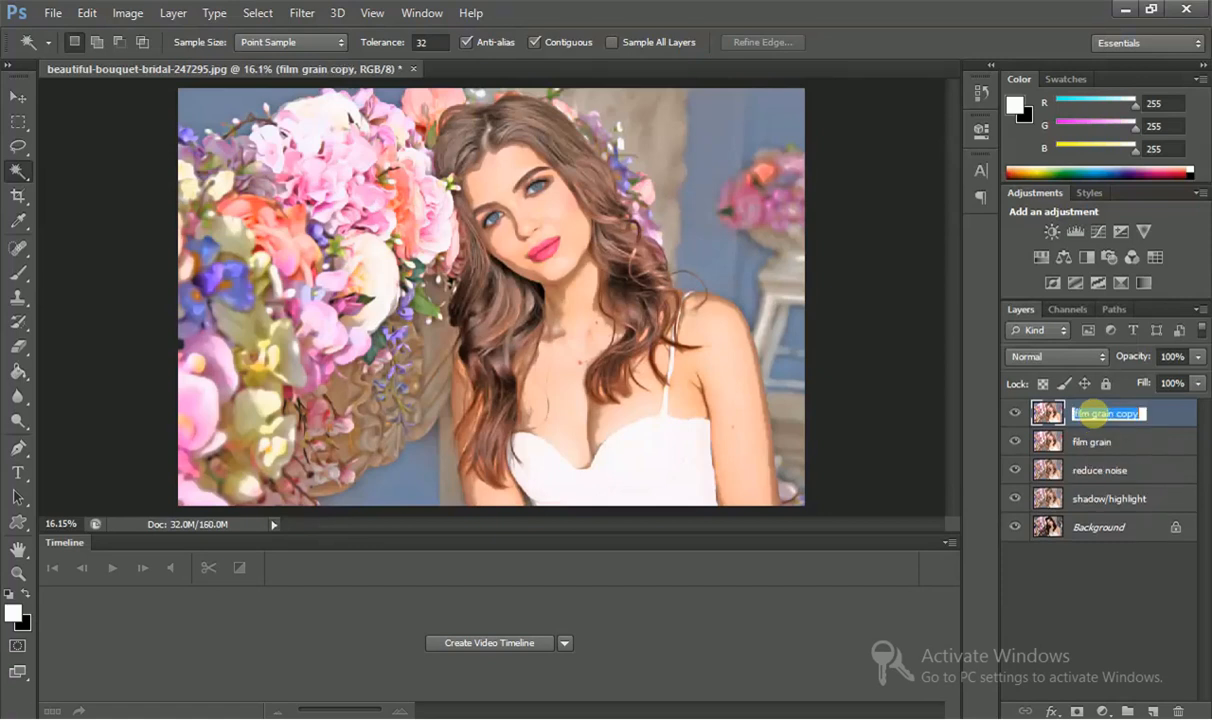
pyautogui.write('high')
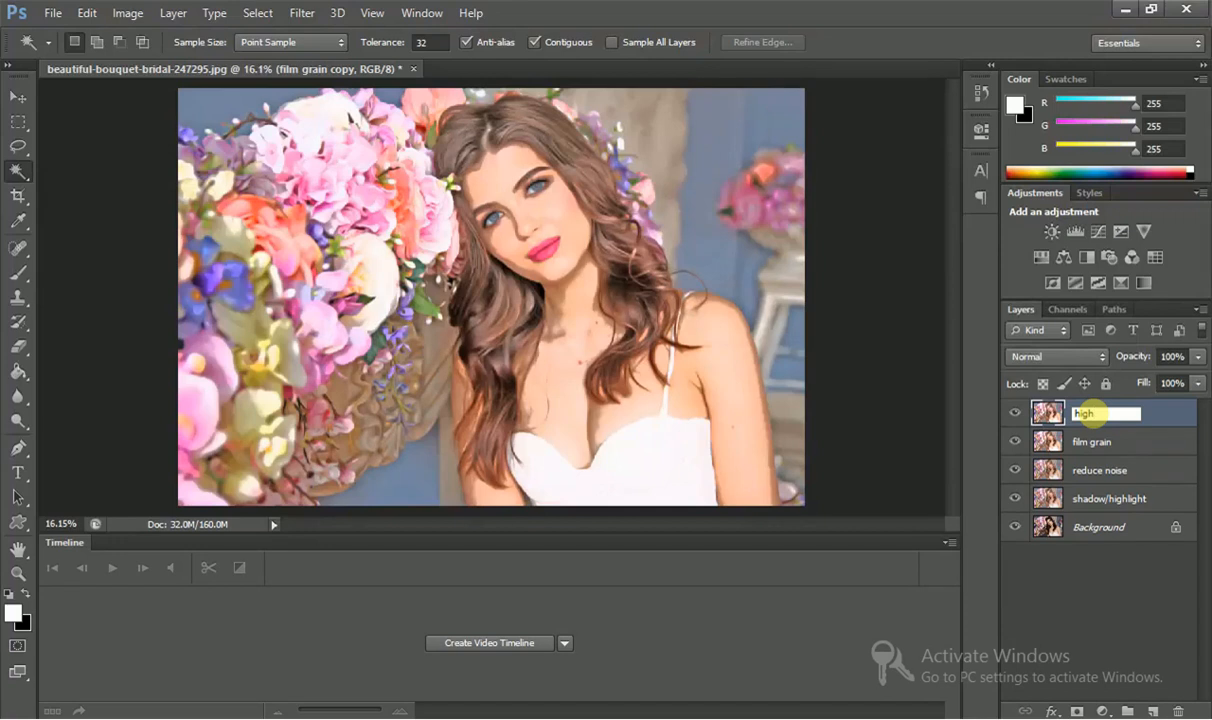
pyautogui.write('pass')
pyautogui.press('Return')
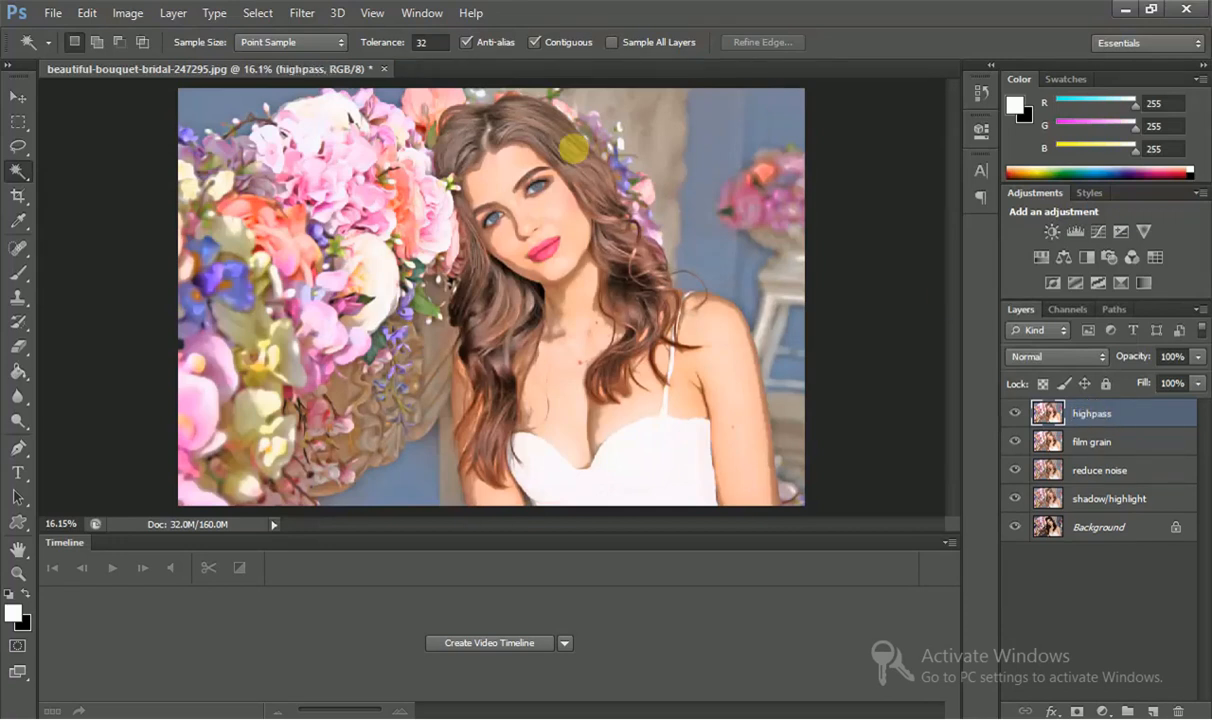
# - Apply the High Pass filter with a 2.3 pixel radius to the highpass layer and set its blend mode to Overlay
pyautogui.click(302, 12)
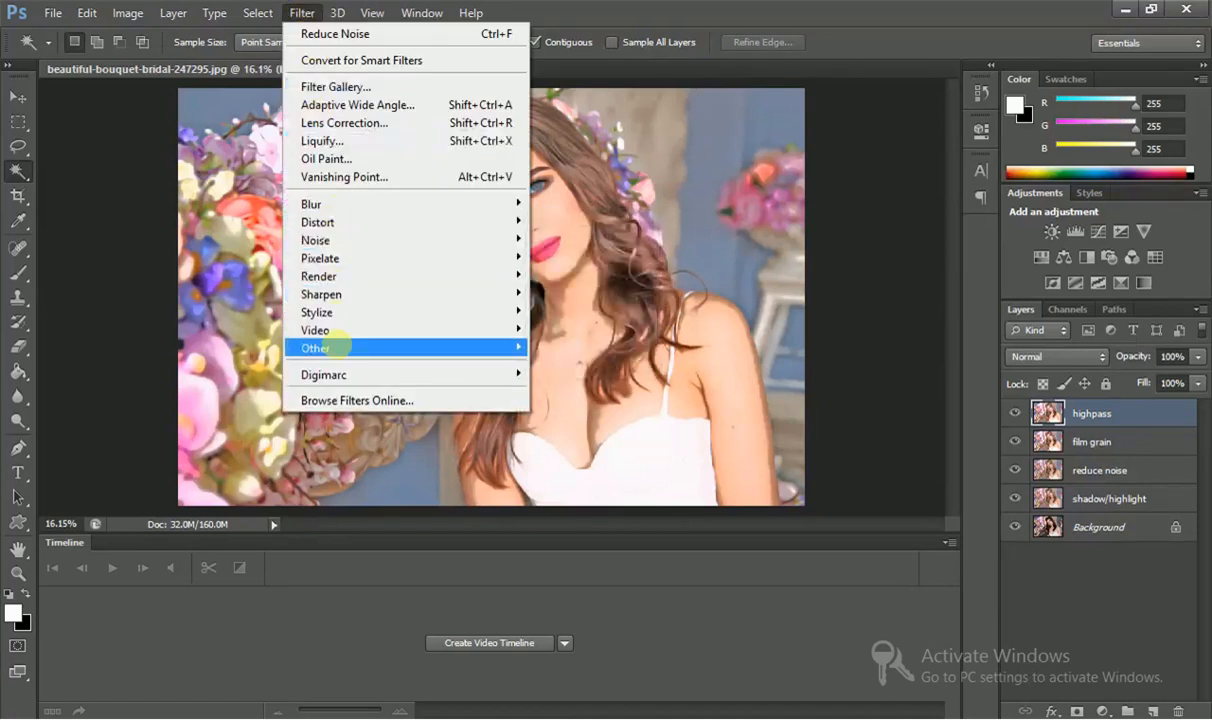
pyautogui.moveTo(340, 347)
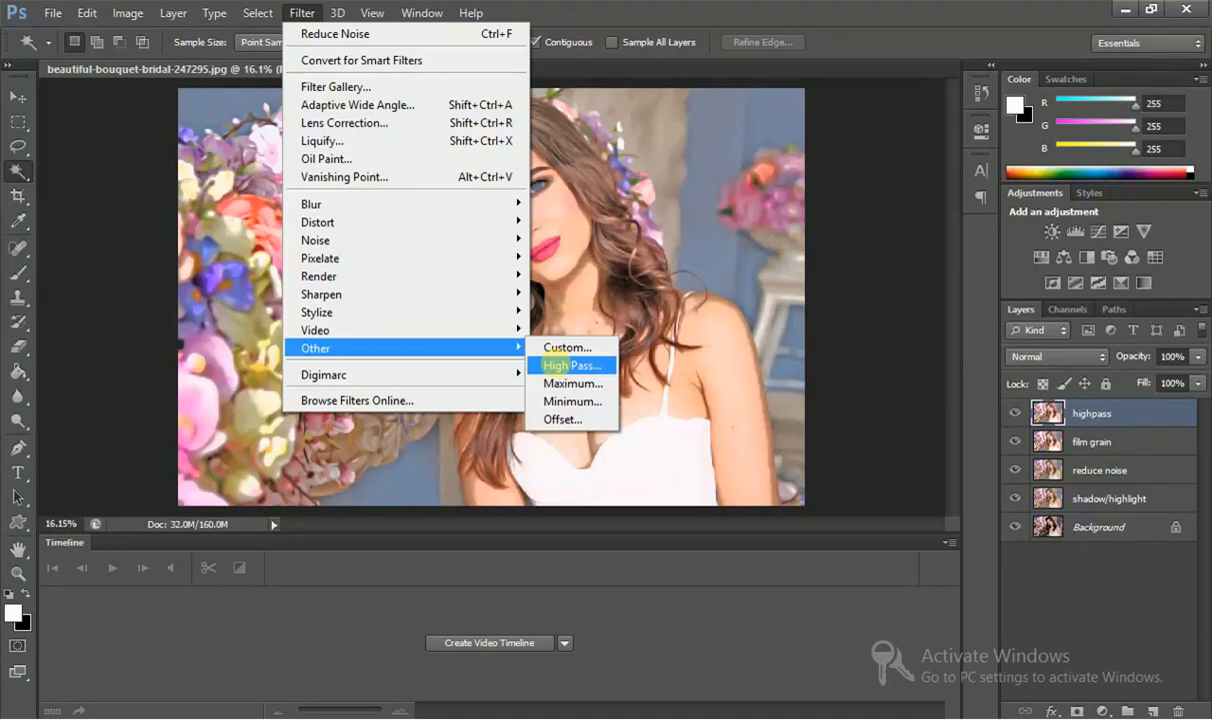
pyautogui.click(558, 366)
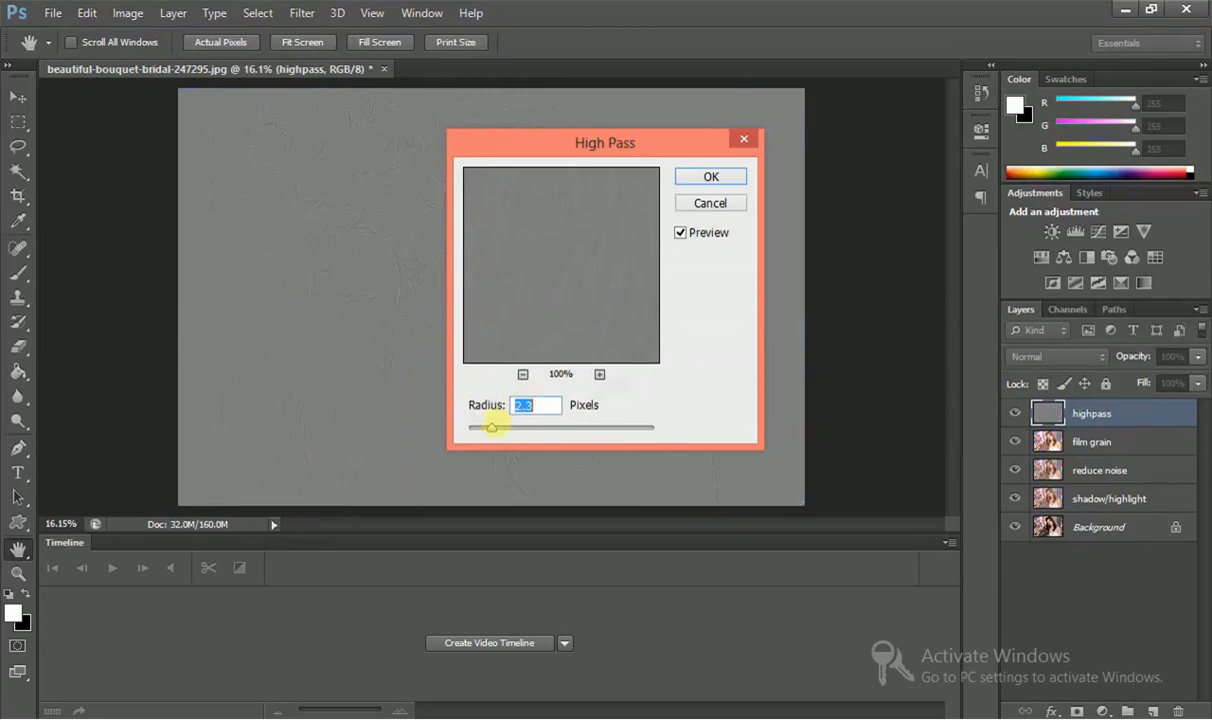
pyautogui.click(532, 405)
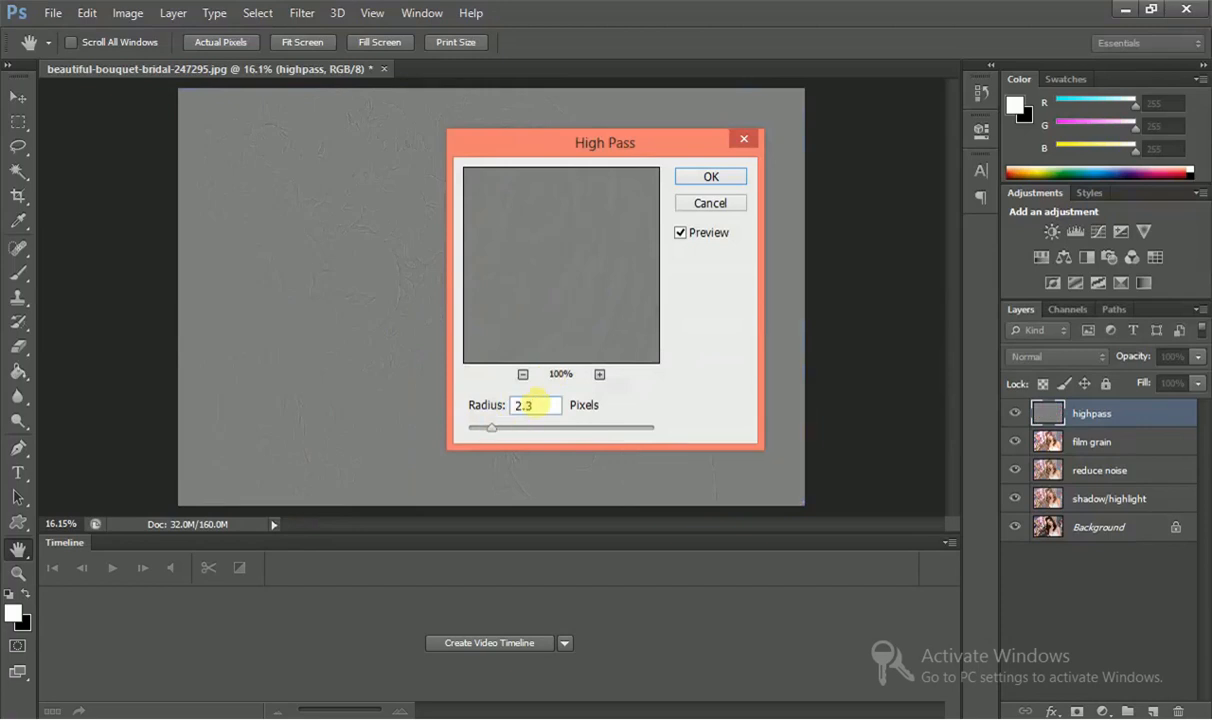
pyautogui.click(711, 175)
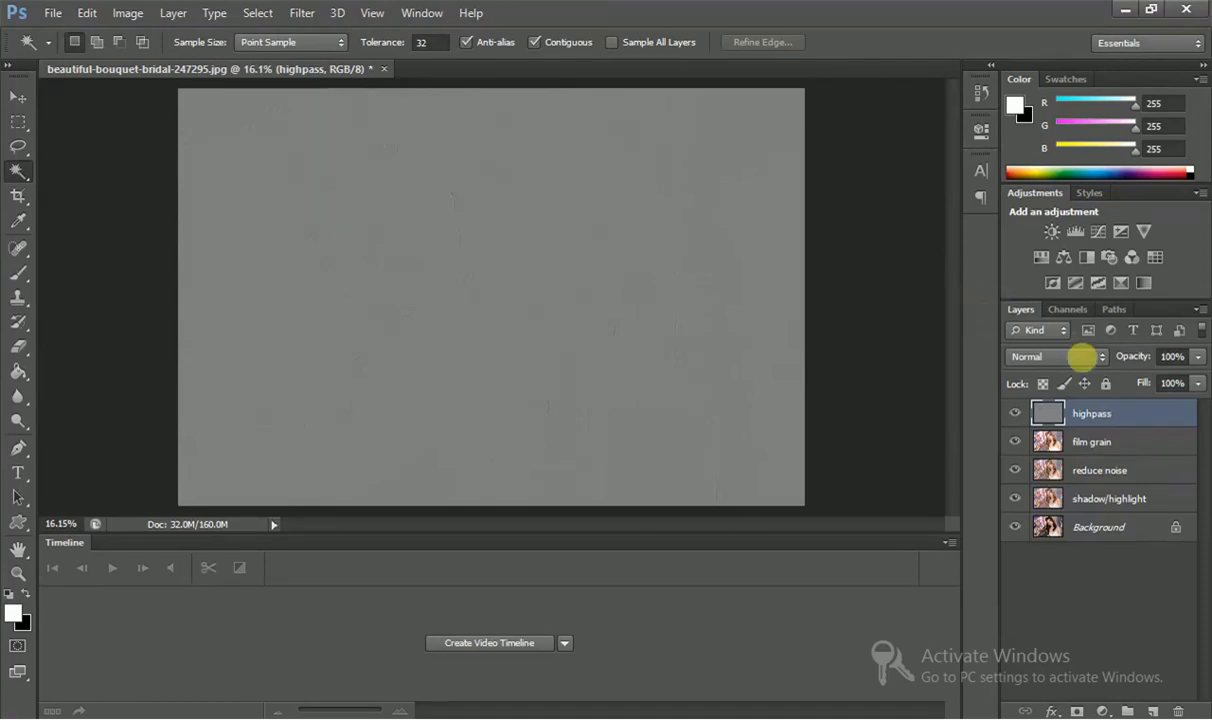
pyautogui.click(1082, 355)
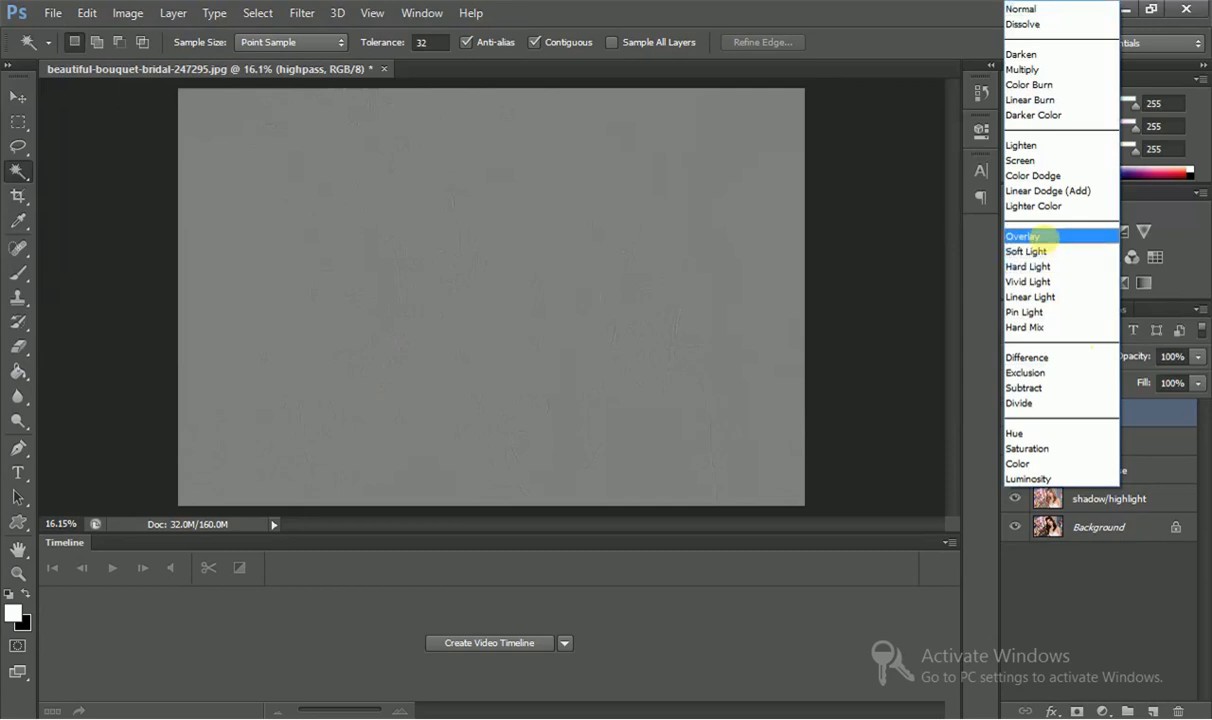
pyautogui.click(1022, 236)
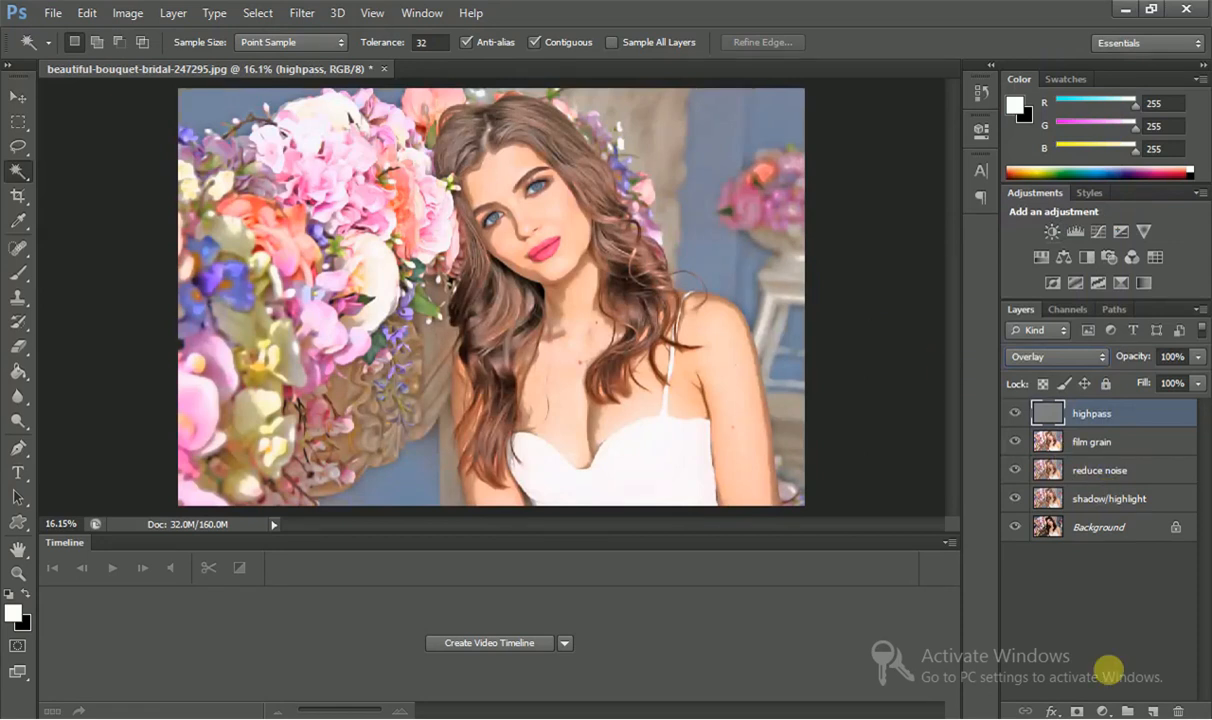
# - Add a new empty layer above the highpass layer and name it "dodge"
pyautogui.click(1152, 710)
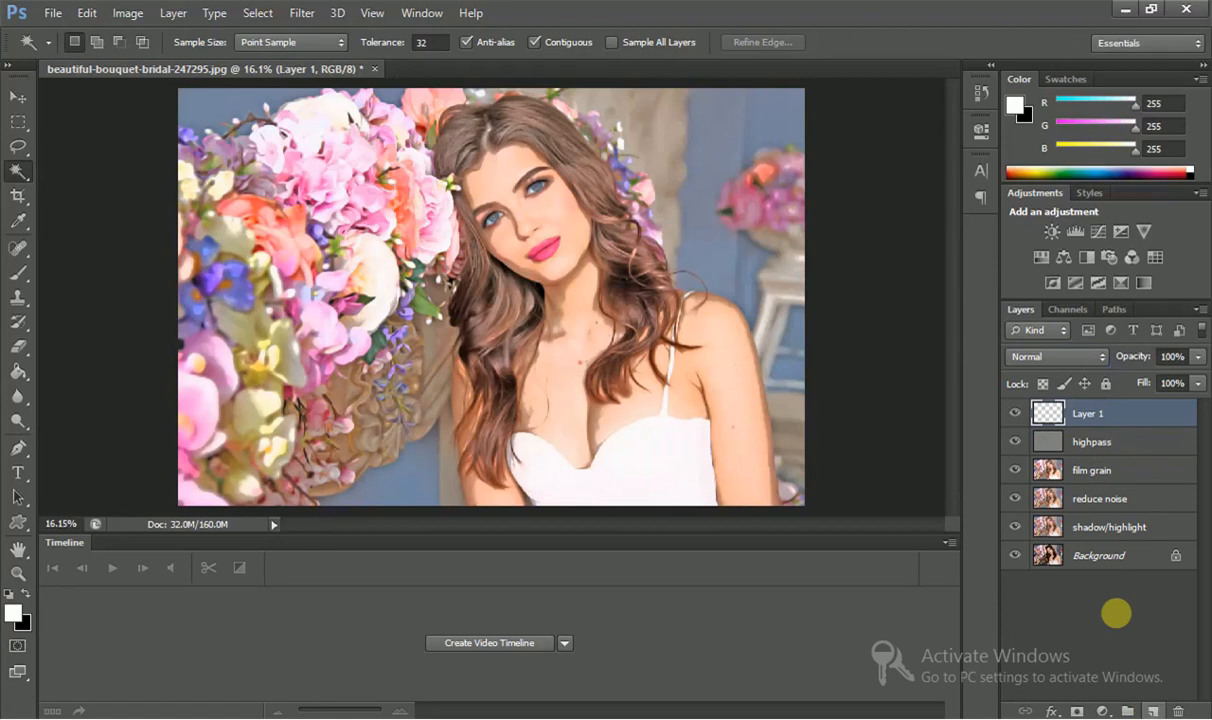
pyautogui.doubleClick(1085, 412)
pyautogui.write('dodge')
pyautogui.press('Return')
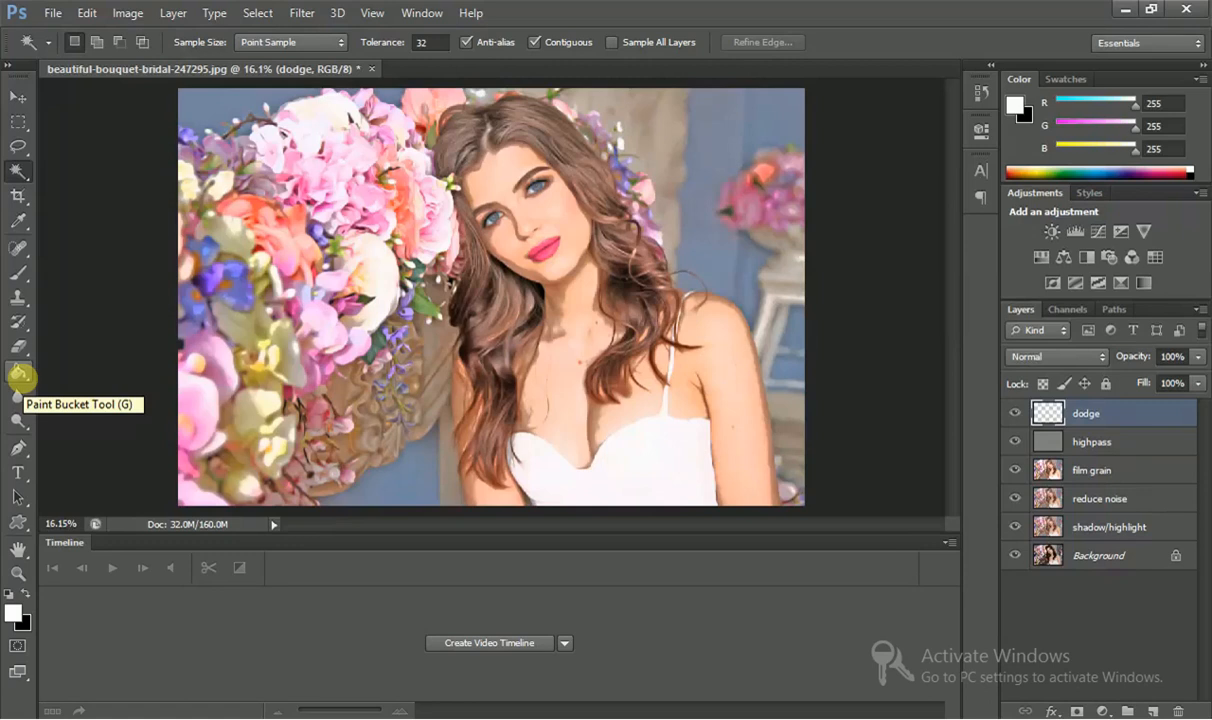
# - Fill the dodge layer with 50% Gray in Normal mode at 100% opacity and set the layer's blend mode to Overlay
pyautogui.click(87, 13)
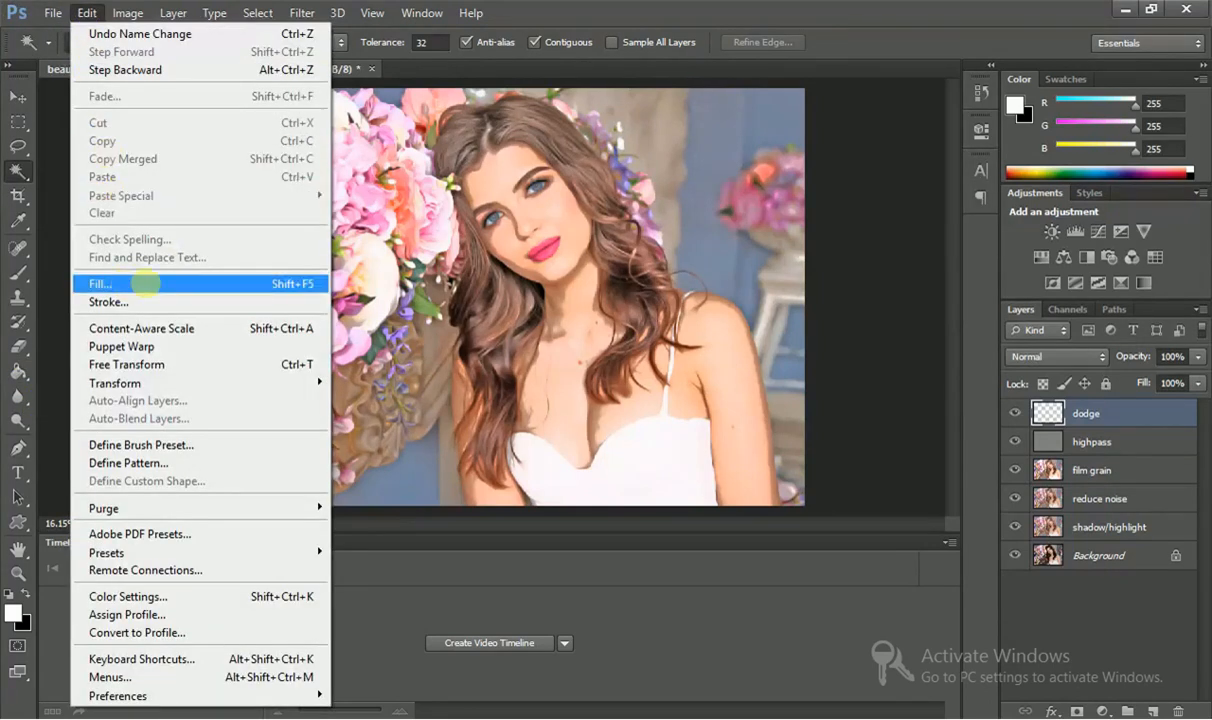
pyautogui.click(145, 284)
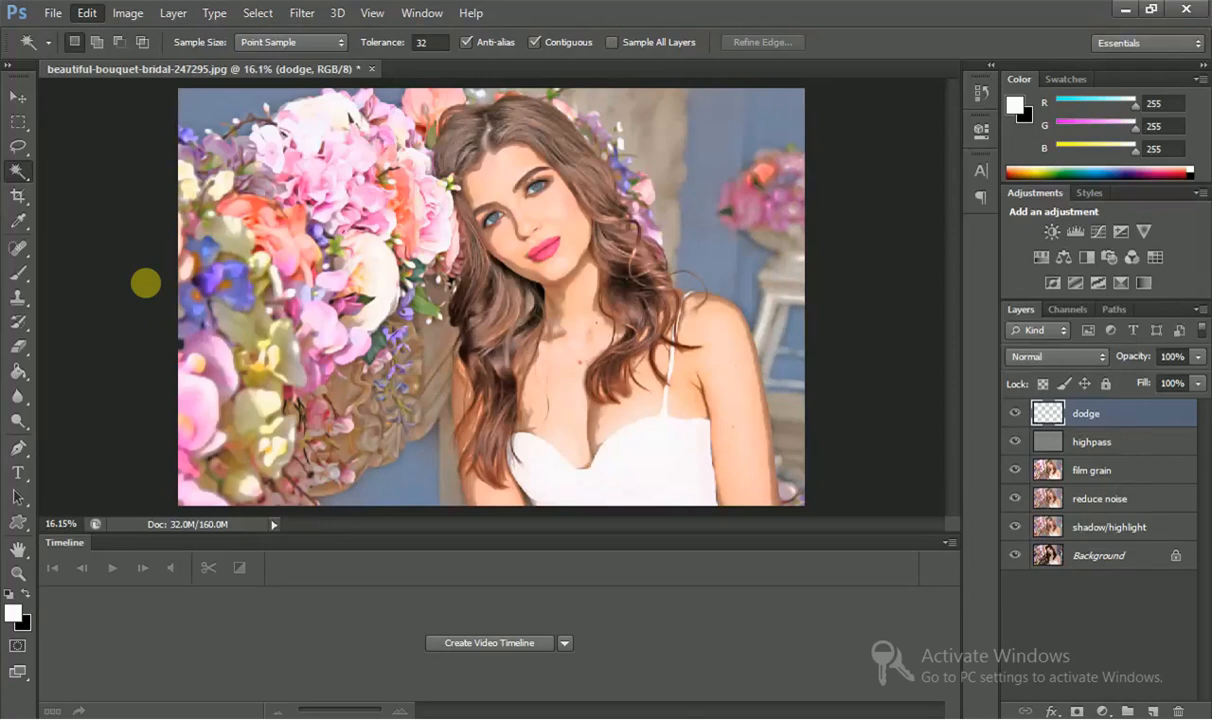
pyautogui.press('i')
pyautogui.hotkey('shift', 'F5')
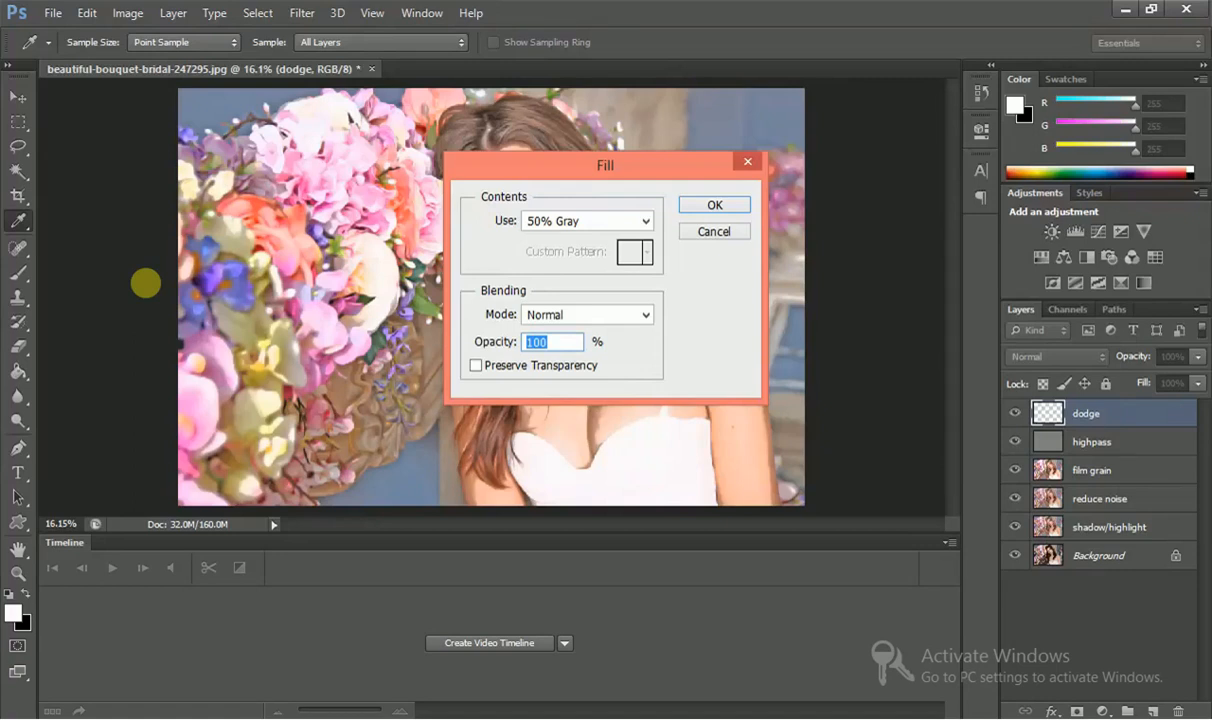
pyautogui.click(590, 220)
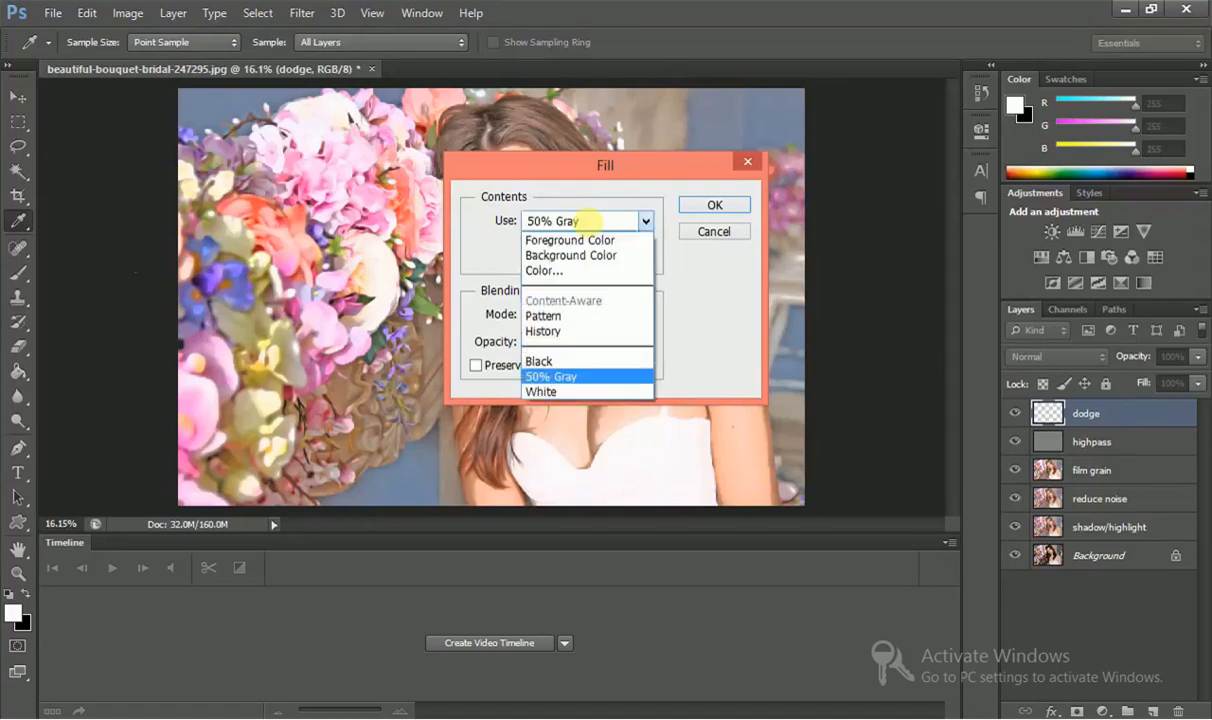
pyautogui.click(565, 375)
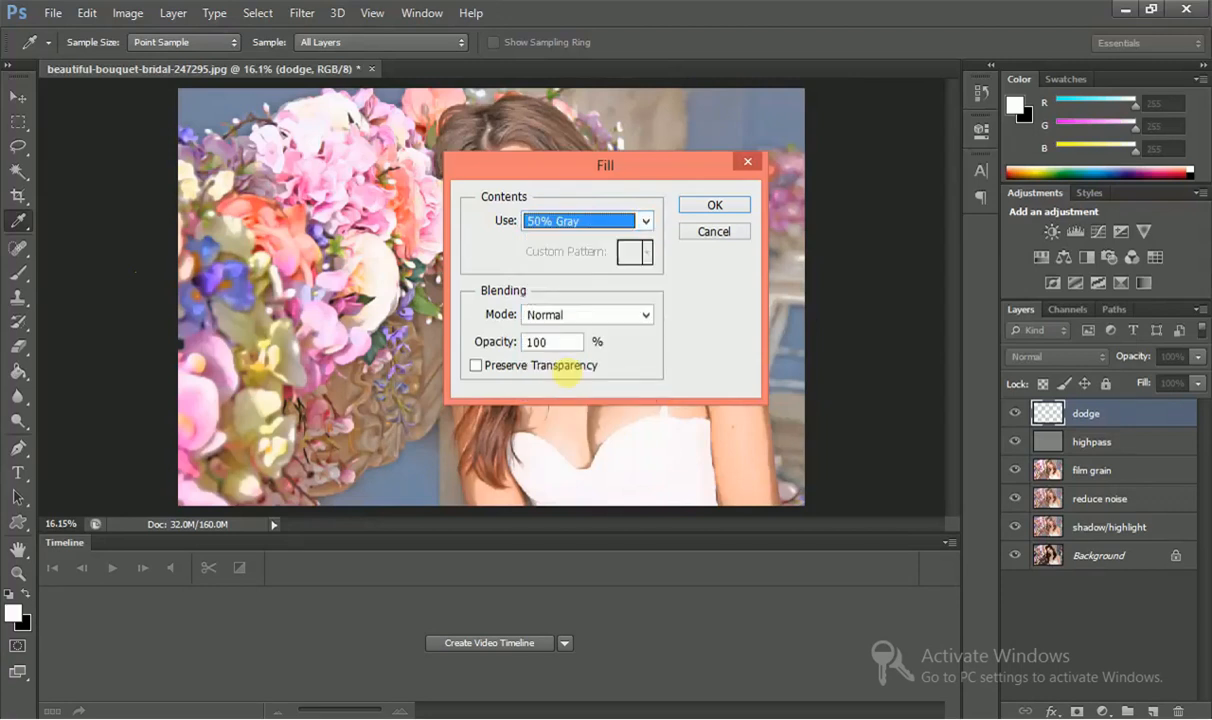
pyautogui.click(516, 342)
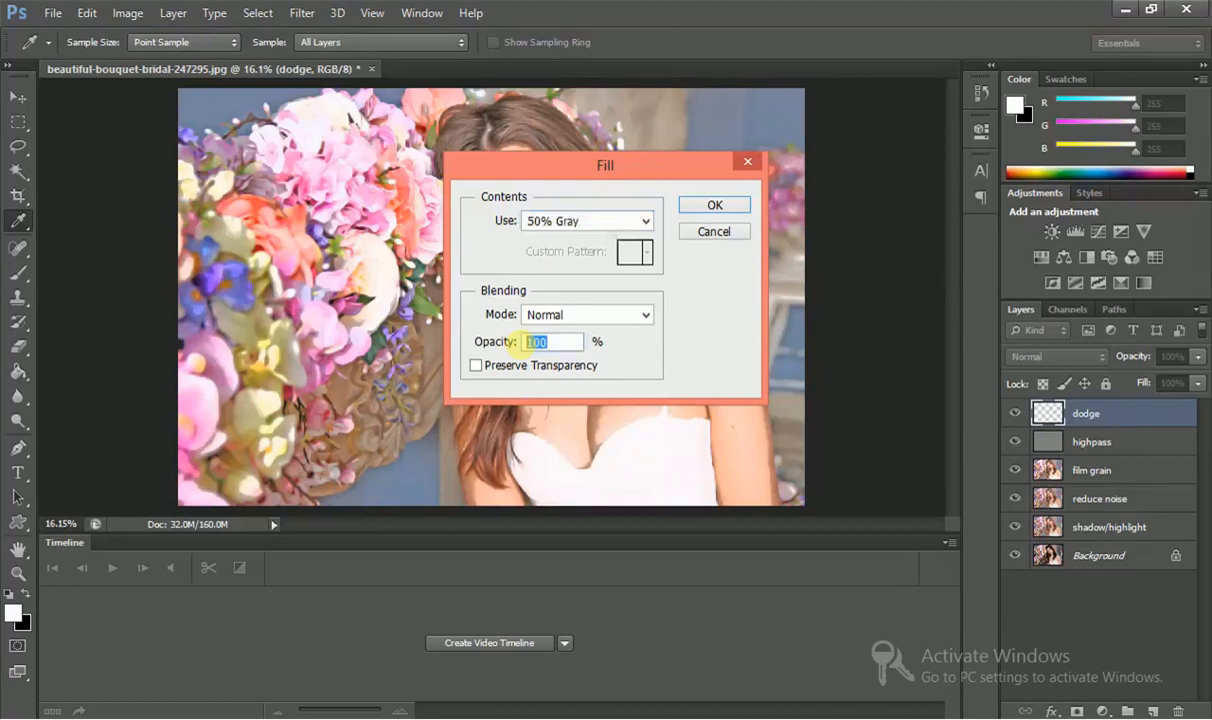
pyautogui.hotkey('shift', 'Tab')
pyautogui.press('p')
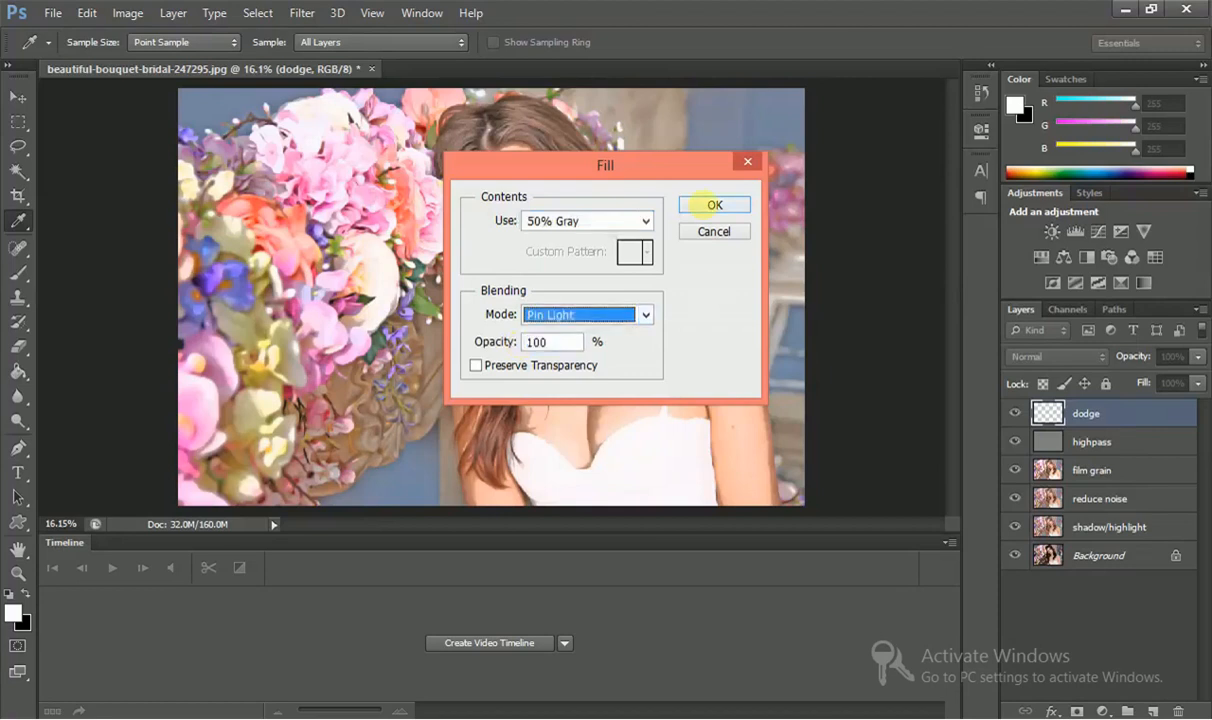
pyautogui.click(645, 314)
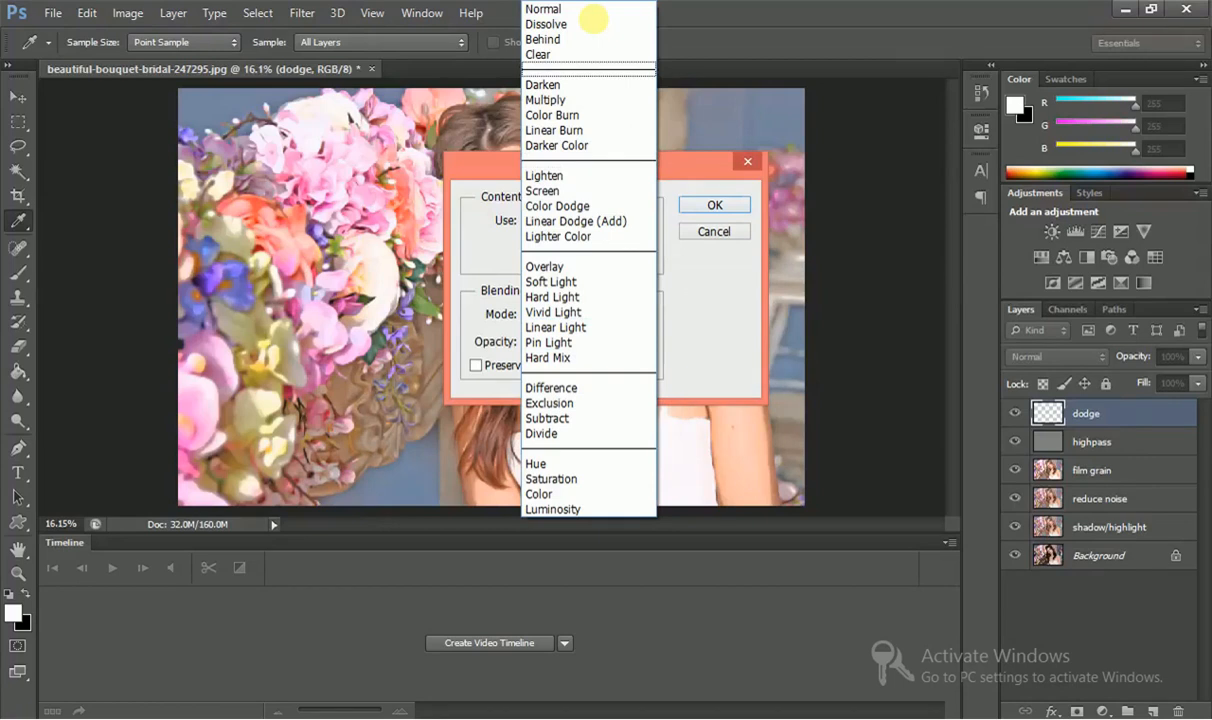
pyautogui.click(593, 14)
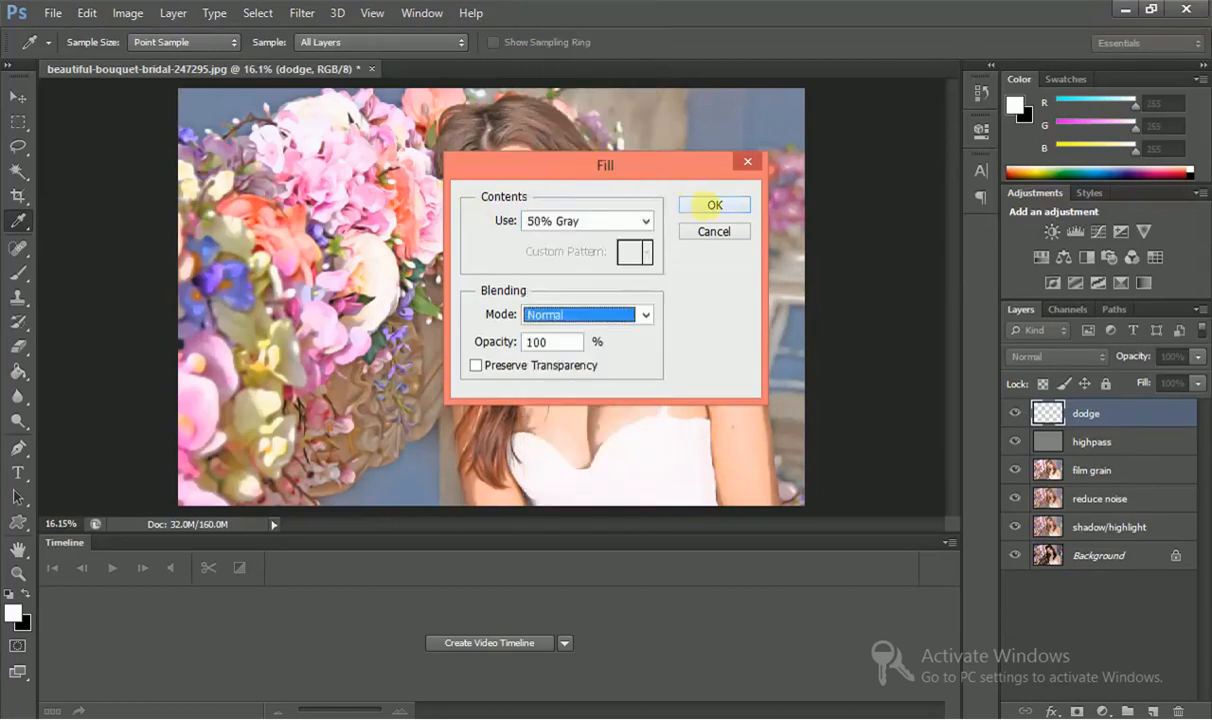
pyautogui.click(712, 204)
pyautogui.press('w')
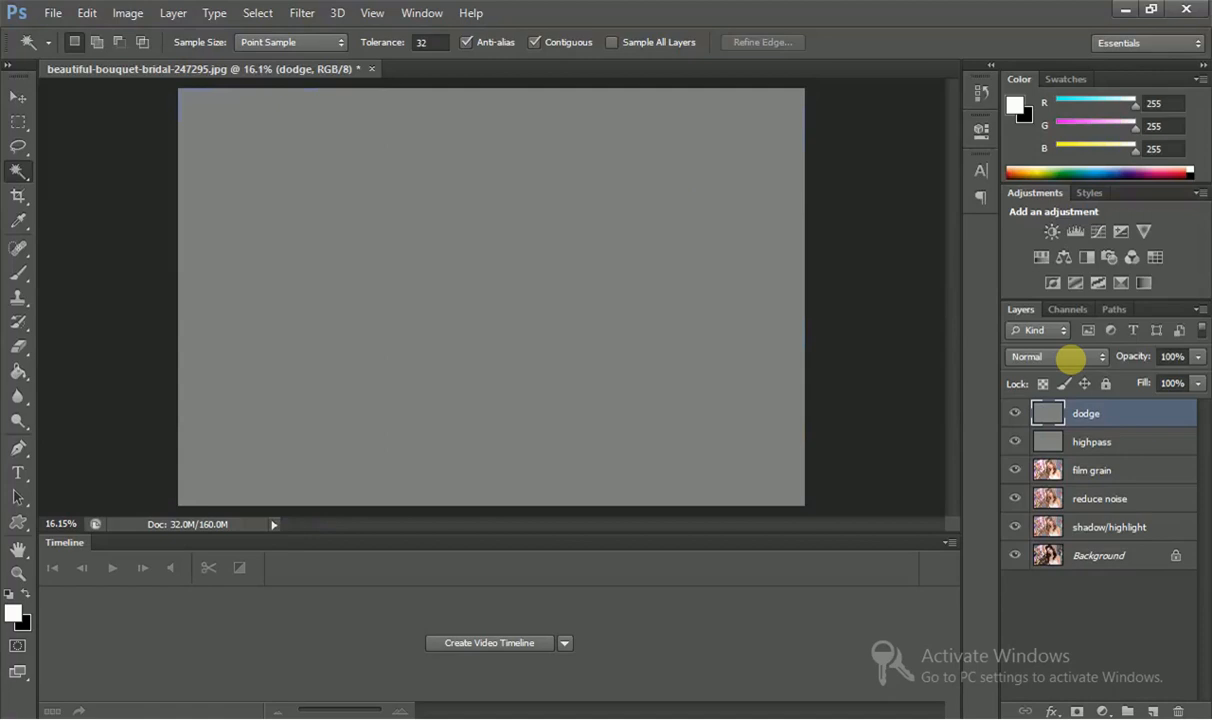
pyautogui.click(1070, 358)
pyautogui.click(1030, 237)
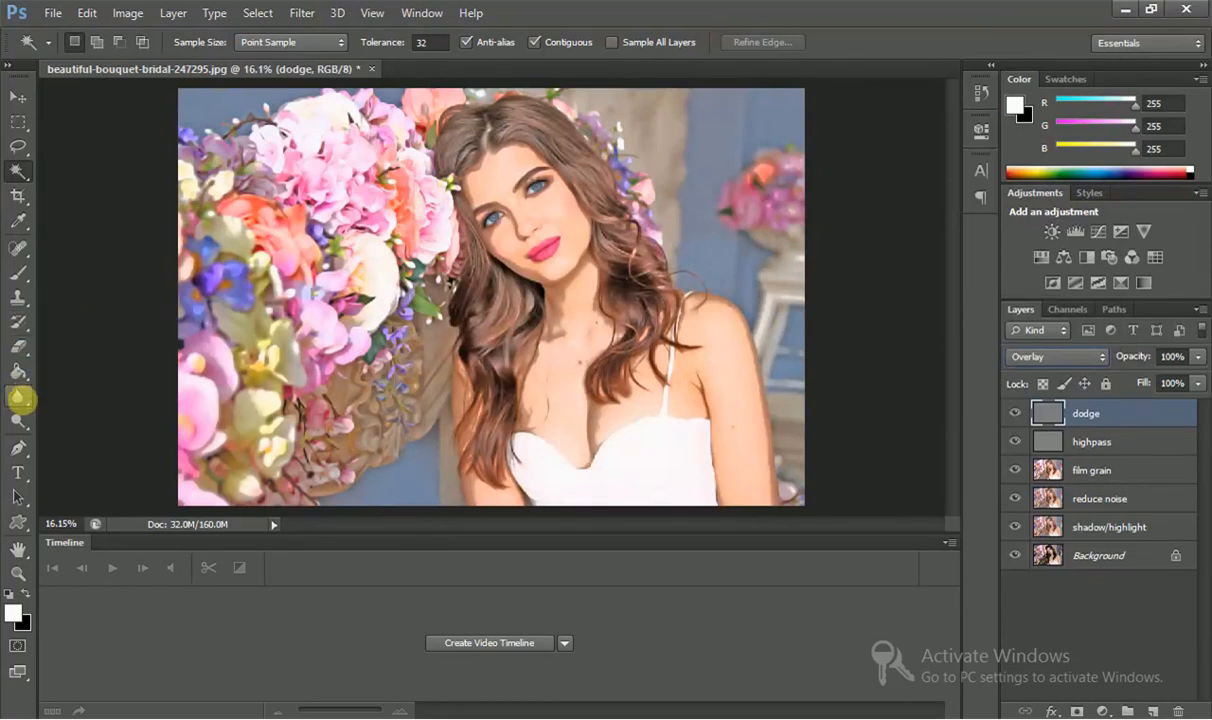
# - Activate the Dodge tool with its range set to Highlights and exposure at 34%
pyautogui.click(20, 417)
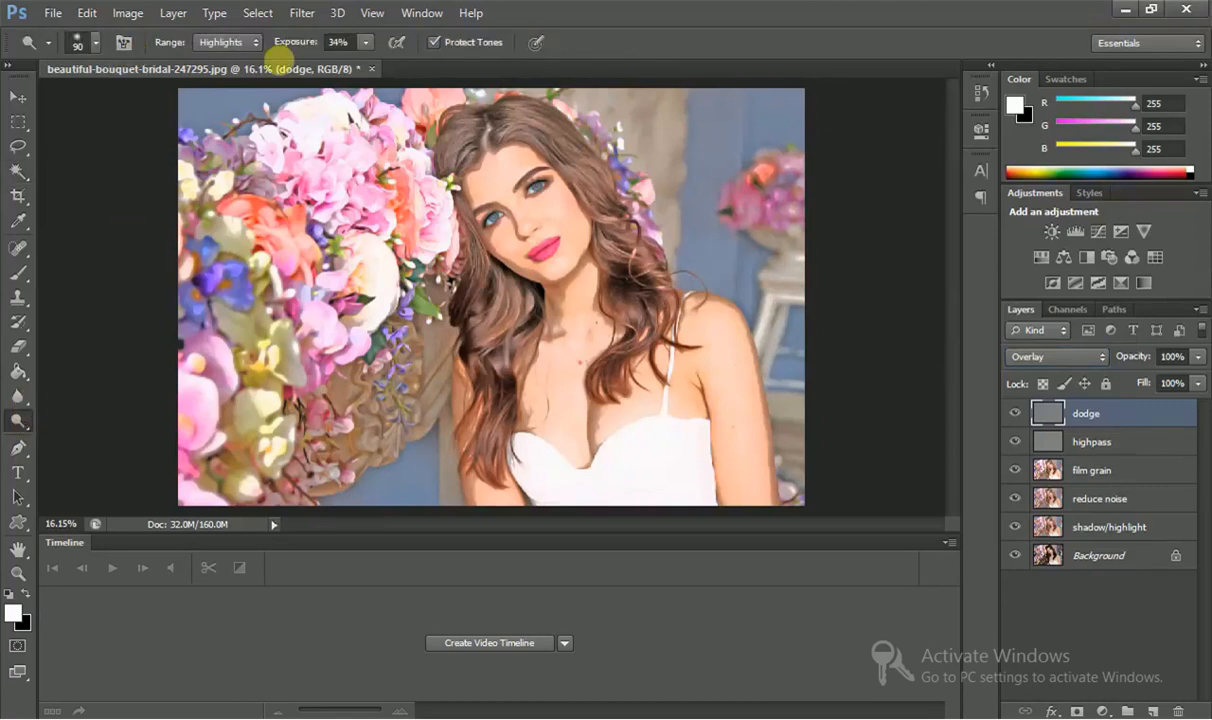
pyautogui.click(248, 42)
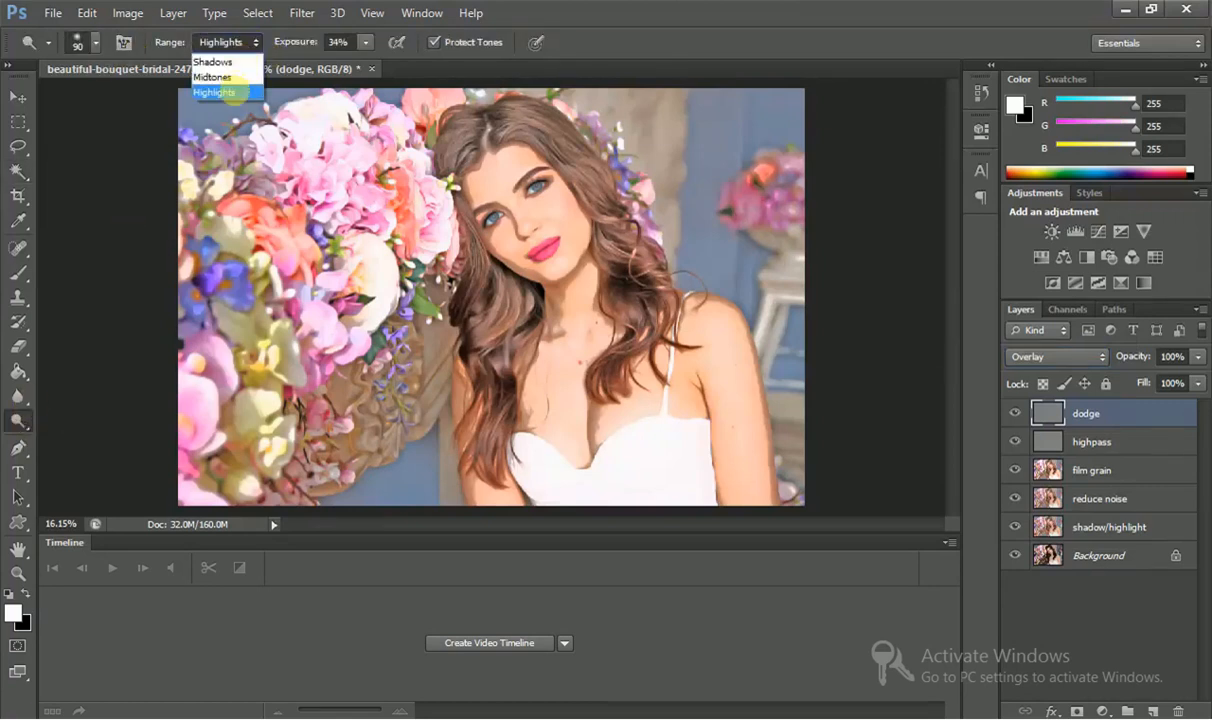
pyautogui.click(230, 91)
pyautogui.click(364, 42)
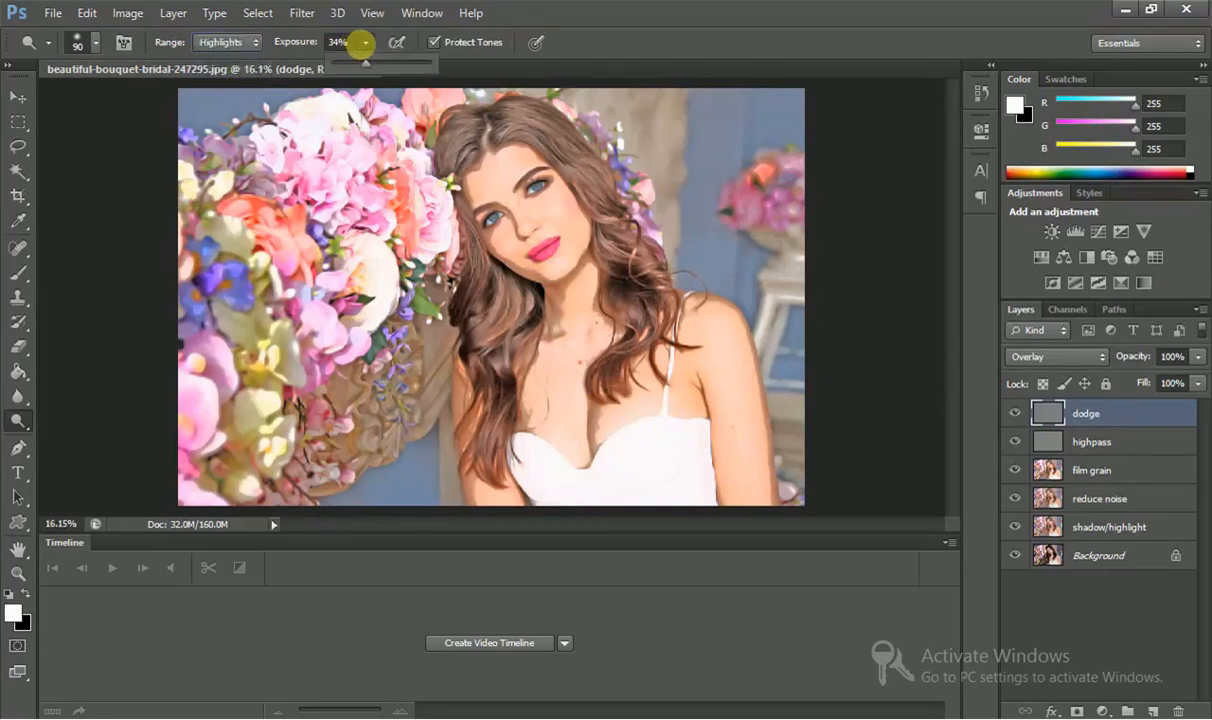
pyautogui.click(338, 42)
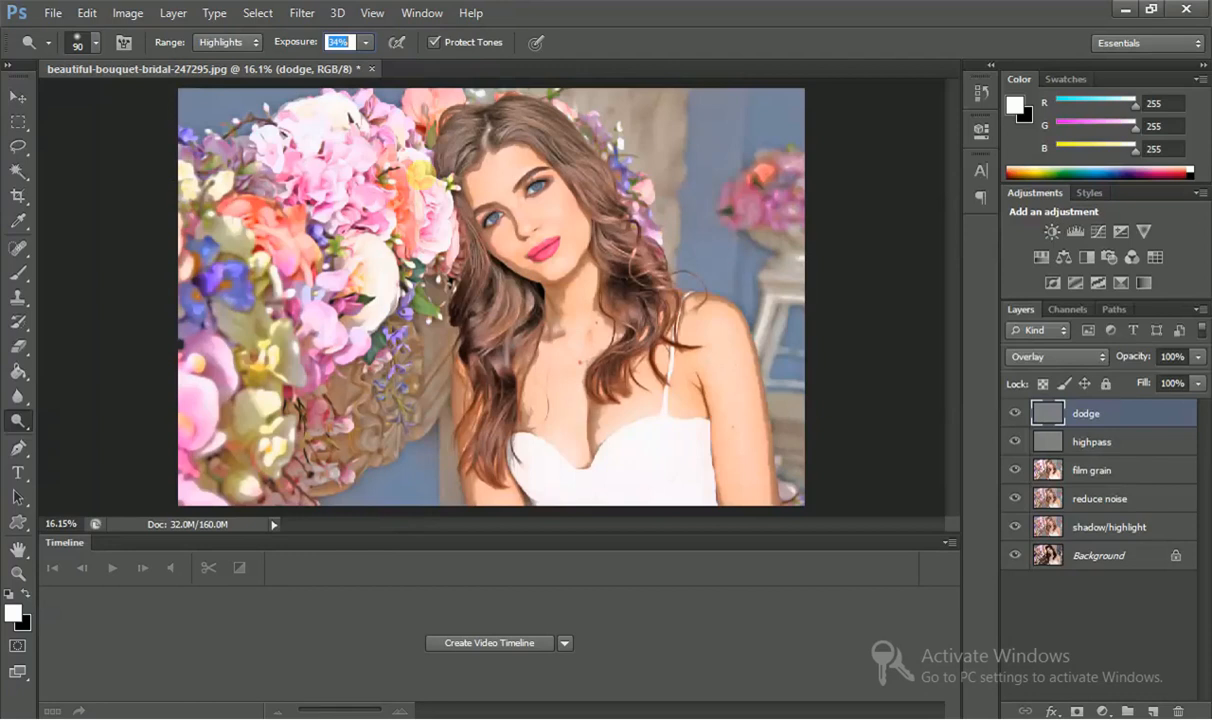
# - Dodge the highlight on the woman's lower lip with short strokes of the 90 px brush
pyautogui.hotkey('ctrl', '+')
pyautogui.hotkey('ctrl', '+')
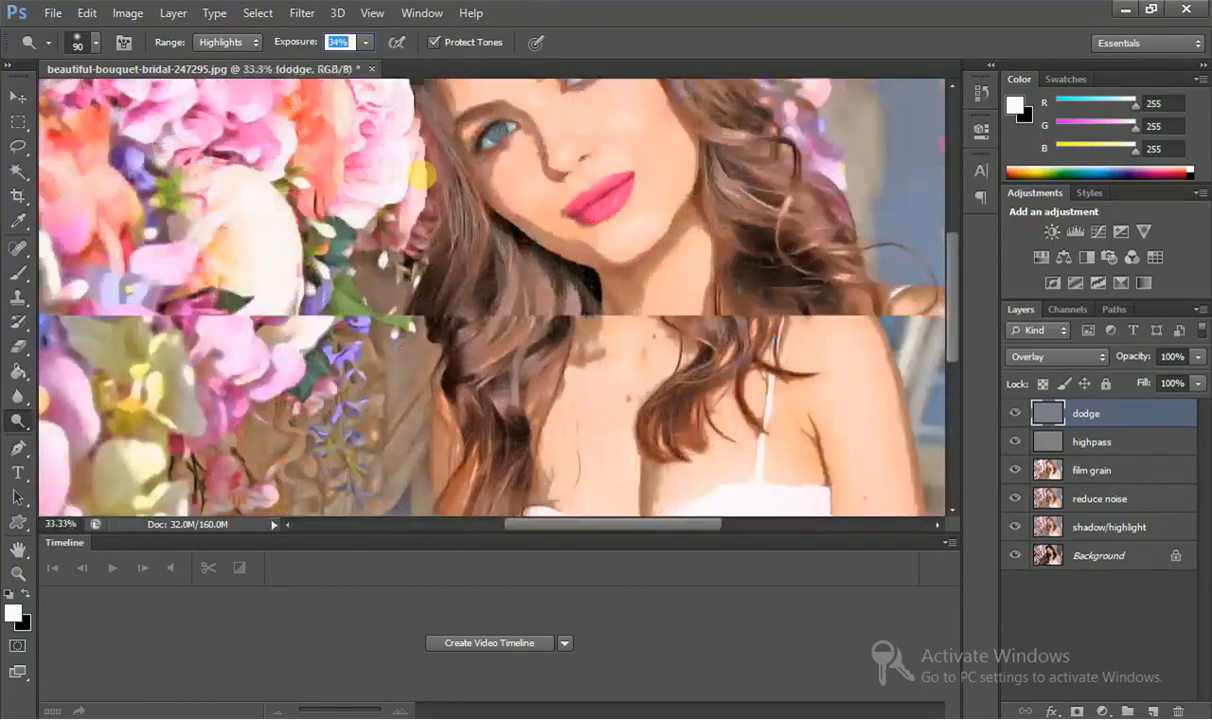
pyautogui.hotkey('ctrl', '+')
pyautogui.hotkey('ctrl', '+')
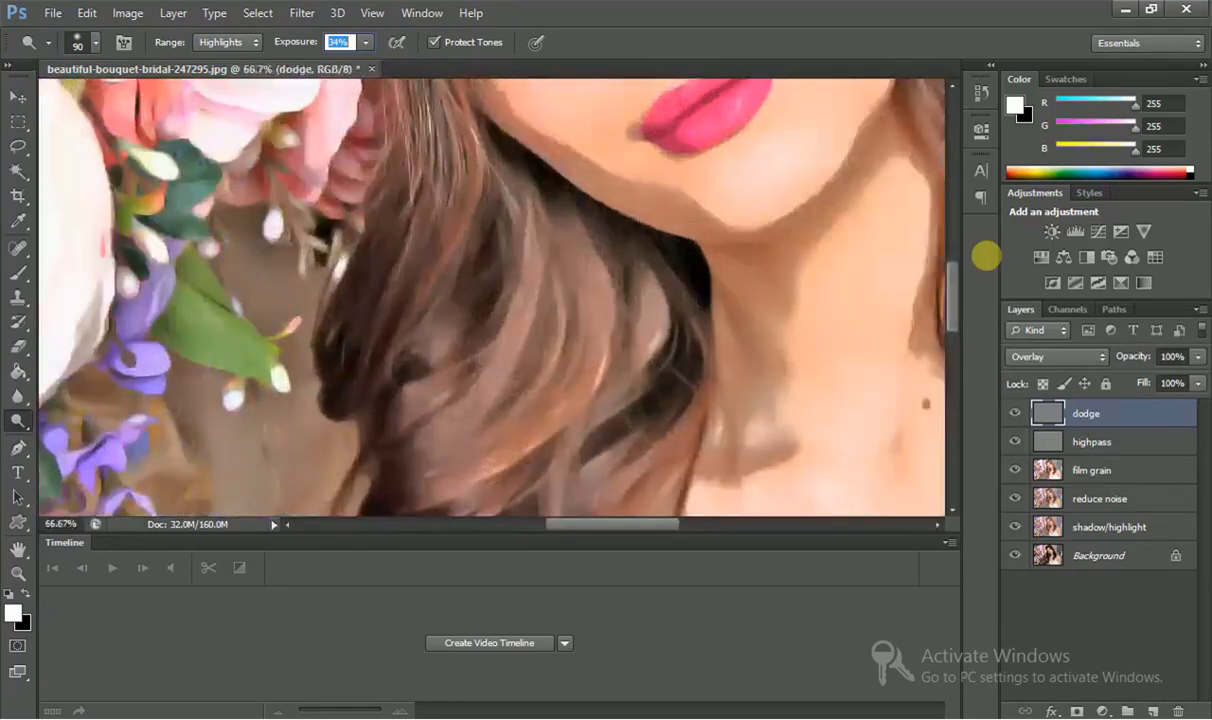
pyautogui.moveTo(952, 298); pyautogui.dragTo(952, 271)
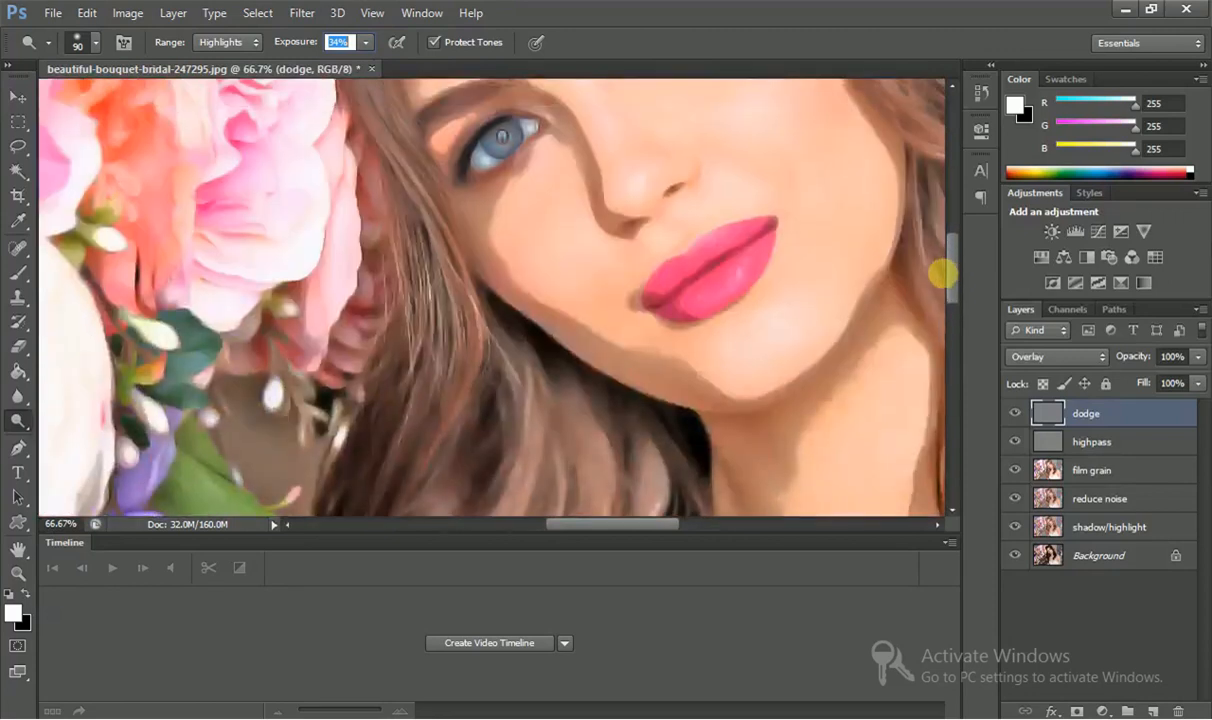
pyautogui.moveTo(735, 302); pyautogui.dragTo(708, 295)
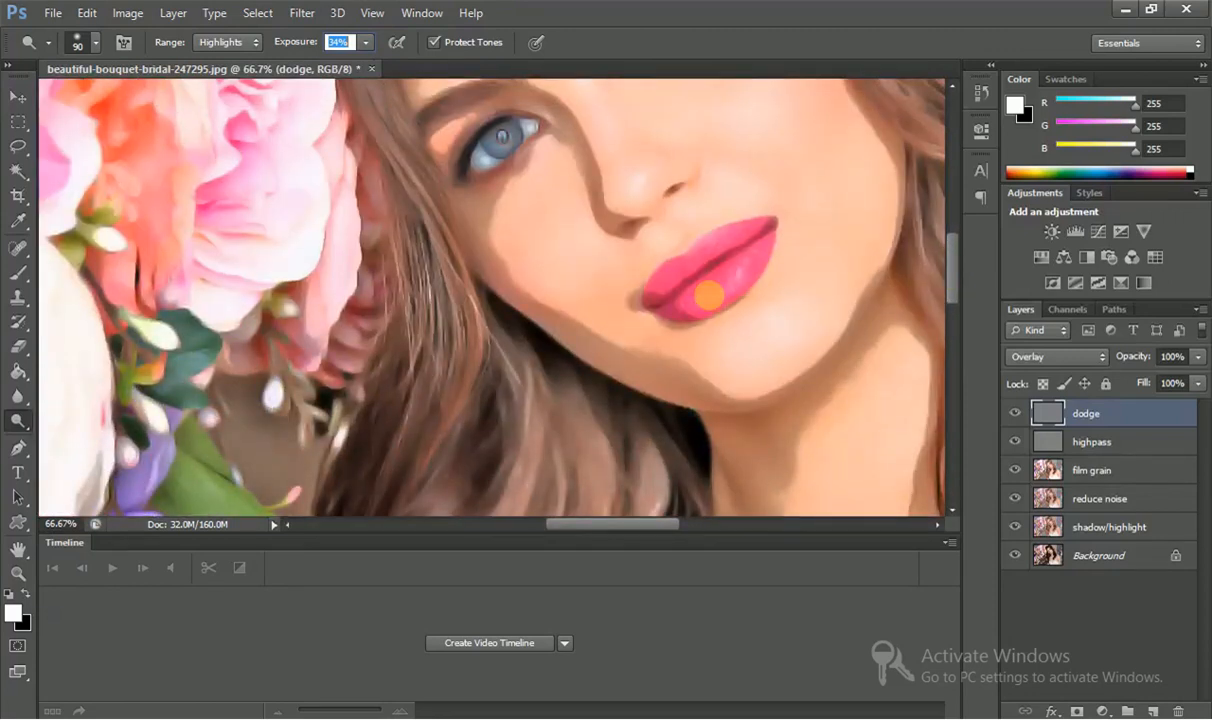
pyautogui.moveTo(709, 295); pyautogui.dragTo(682, 285)
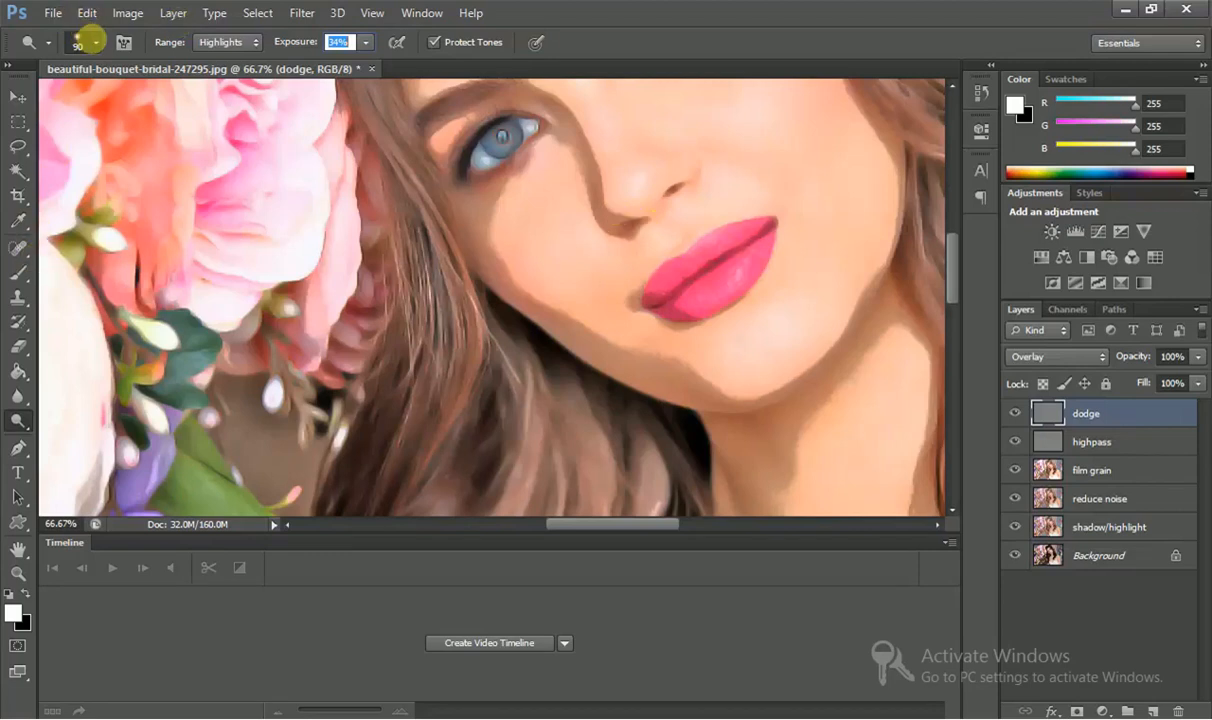
# - Reduce the Dodge brush size to 59 px and brighten the lips with a stroke across them
pyautogui.click(82, 41)
pyautogui.moveTo(108, 103); pyautogui.dragTo(82, 103)
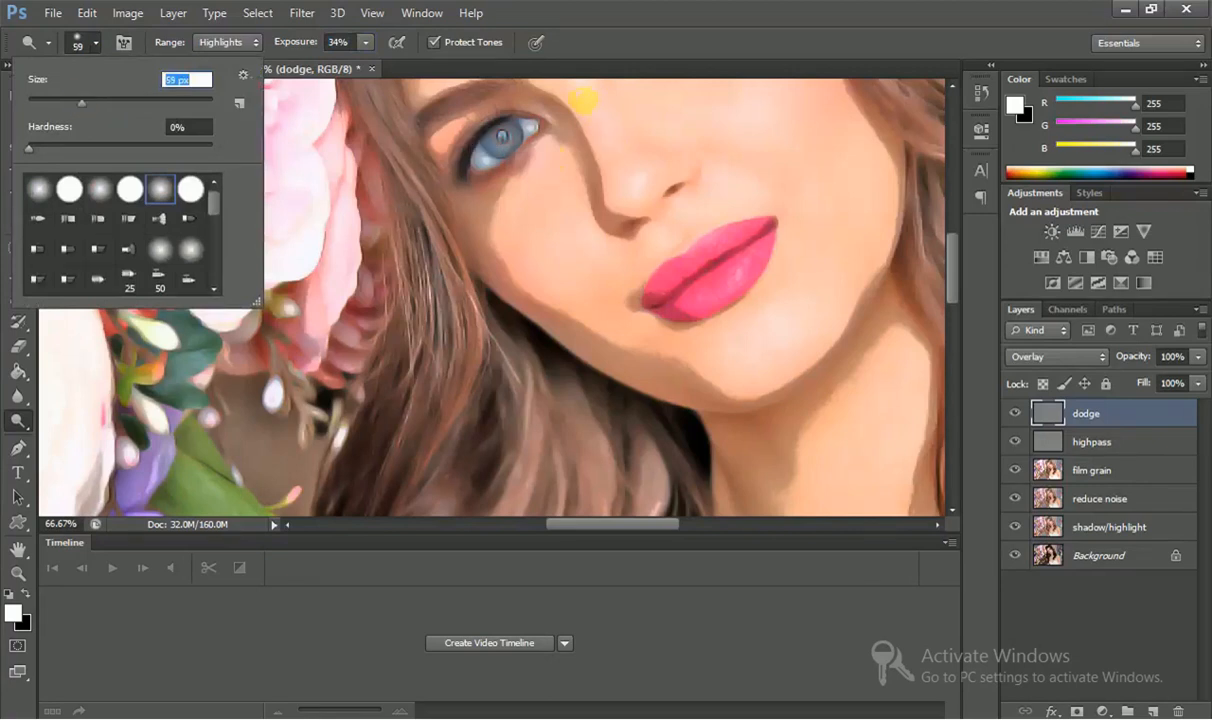
pyautogui.click(583, 99)
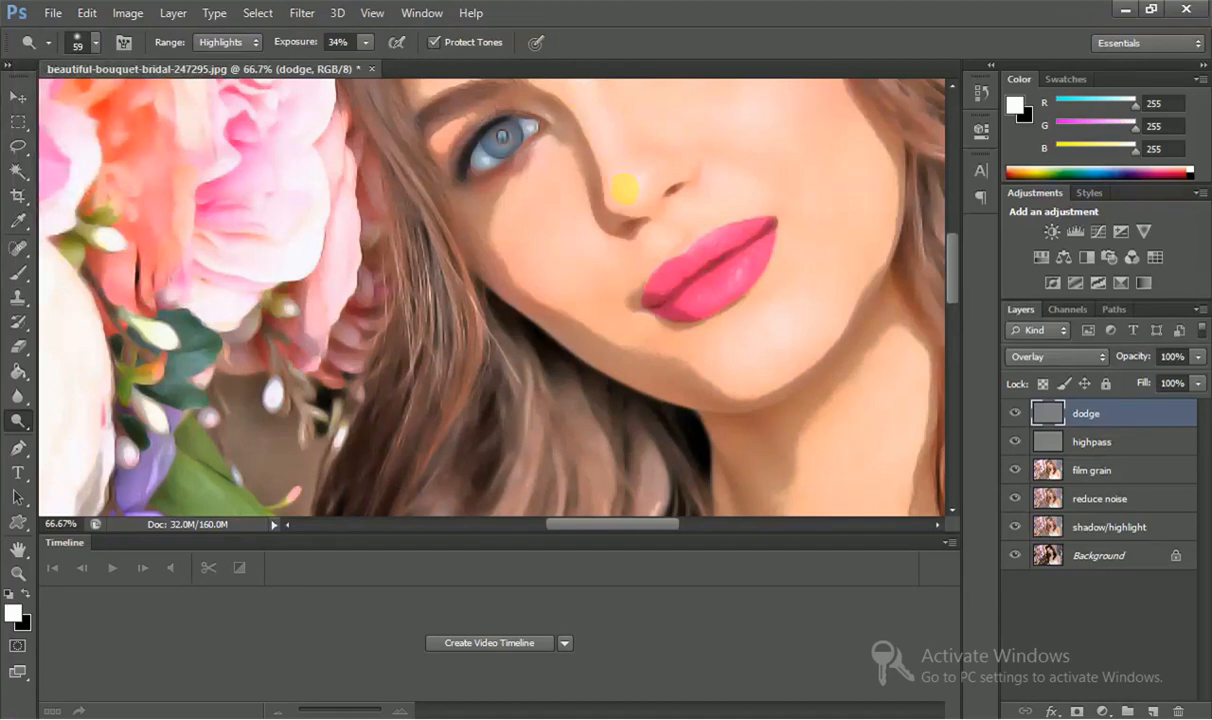
pyautogui.moveTo(642, 258); pyautogui.dragTo(698, 284)
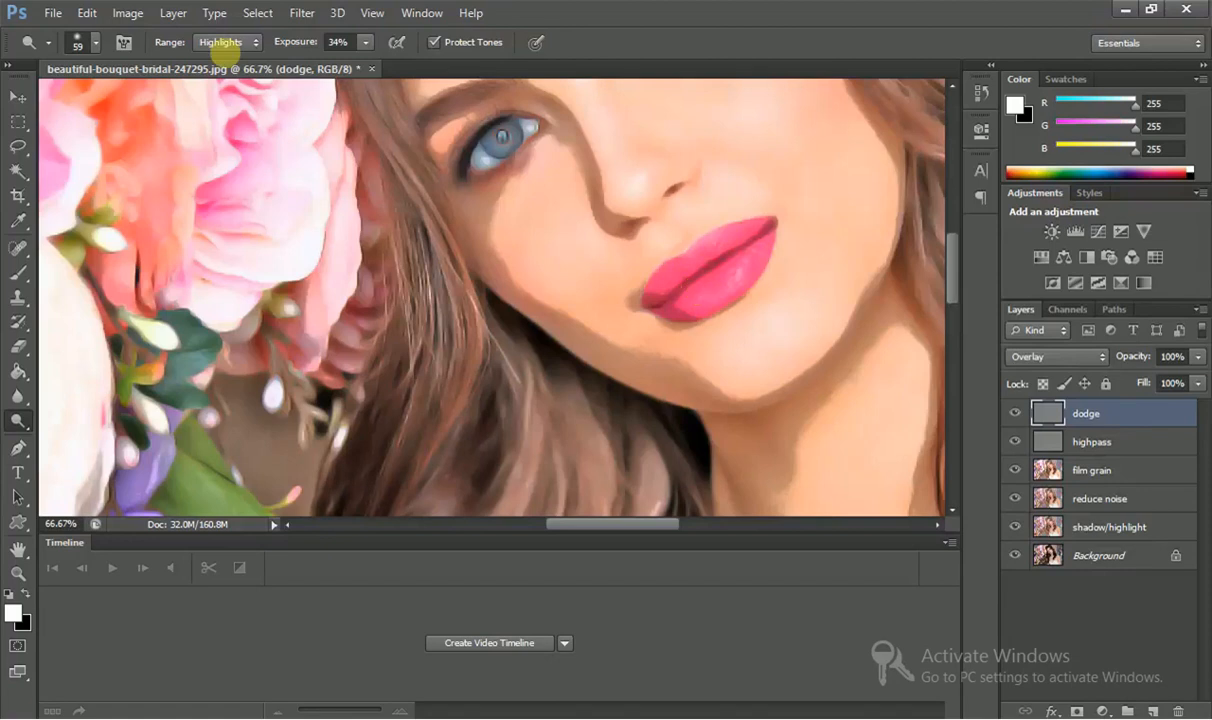
# - Reduce the Dodge brush size to 34 px and brighten the edge above the upper lip and the bridge of the nose
pyautogui.click(90, 45)
pyautogui.moveTo(82, 101); pyautogui.dragTo(59, 102)
pyautogui.moveTo(649, 265)
pyautogui.mouseDown()
pyautogui.moveTo(698, 279)
pyautogui.moveTo(690, 303)
pyautogui.moveTo(745, 263)
pyautogui.moveTo(685, 277)
pyautogui.moveTo(699, 301)
pyautogui.moveTo(705, 265)
pyautogui.moveTo(663, 280)
pyautogui.moveTo(664, 263)
pyautogui.moveTo(739, 231)
pyautogui.moveTo(711, 245)
pyautogui.moveTo(722, 215)
pyautogui.moveTo(658, 264)
pyautogui.mouseUp()
pyautogui.moveTo(949, 258); pyautogui.dragTo(949, 229)
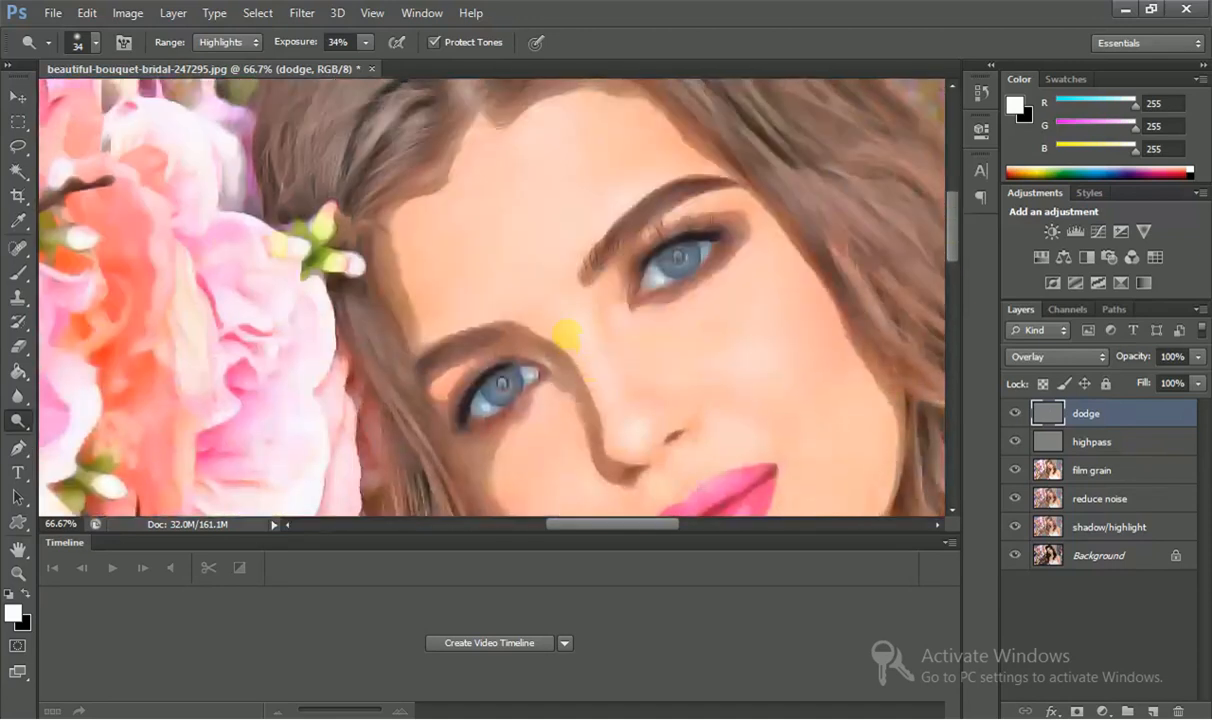
pyautogui.moveTo(568, 327)
pyautogui.mouseDown()
pyautogui.moveTo(614, 425)
pyautogui.moveTo(613, 387)
pyautogui.mouseUp()
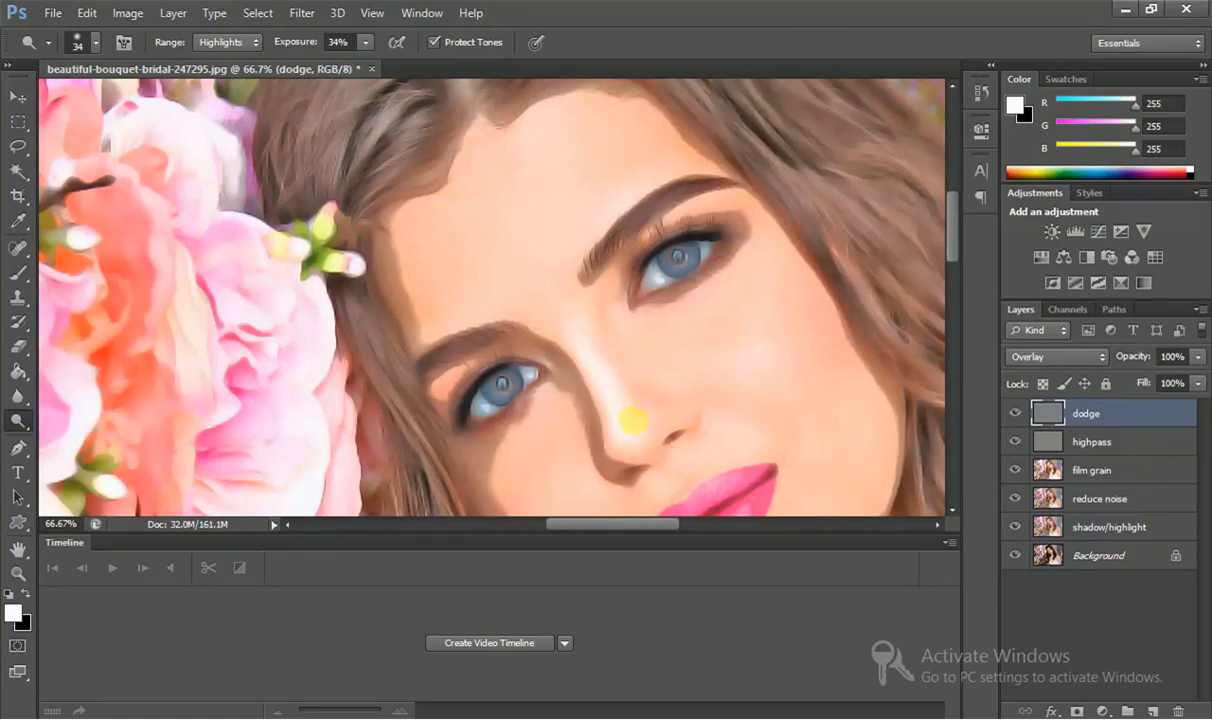
# - Examine the dodged face up close and the overall portrait at full view
pyautogui.hotkey('ctrl', '-')
pyautogui.hotkey('ctrl', '-')
pyautogui.hotkey('ctrl', '-')
pyautogui.hotkey('ctrl', '-')
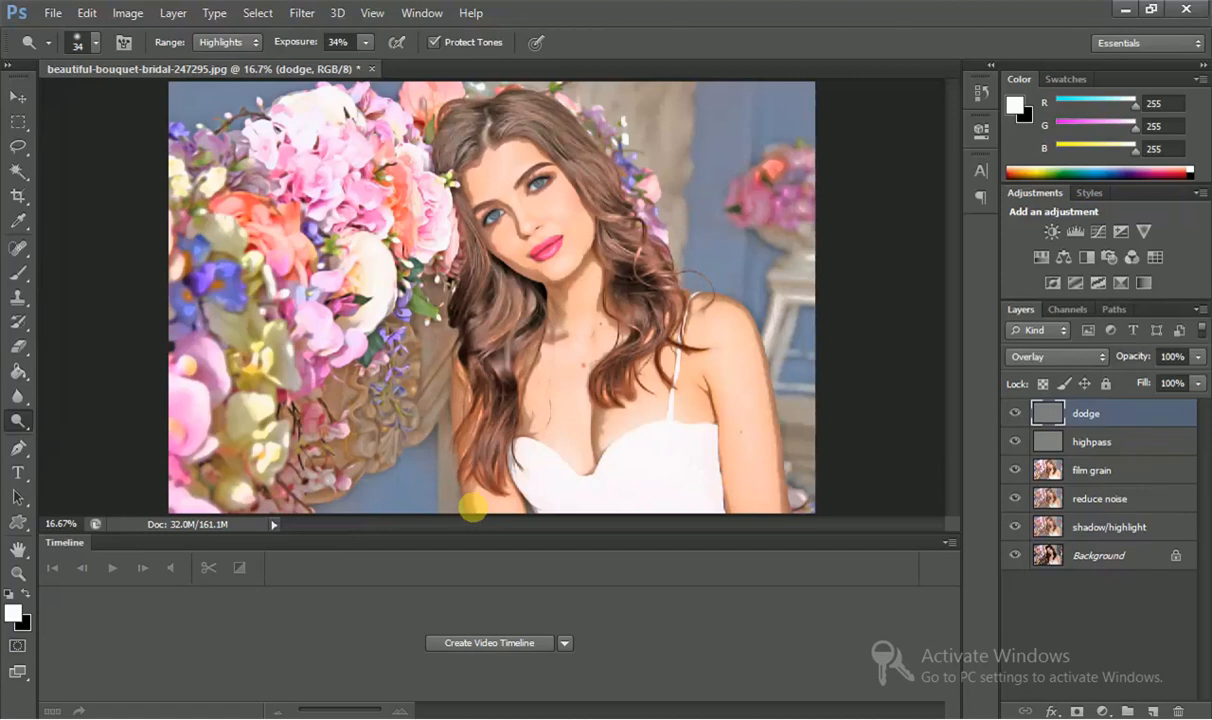
pyautogui.hotkey('ctrl', '+')
pyautogui.hotkey('ctrl', '+')
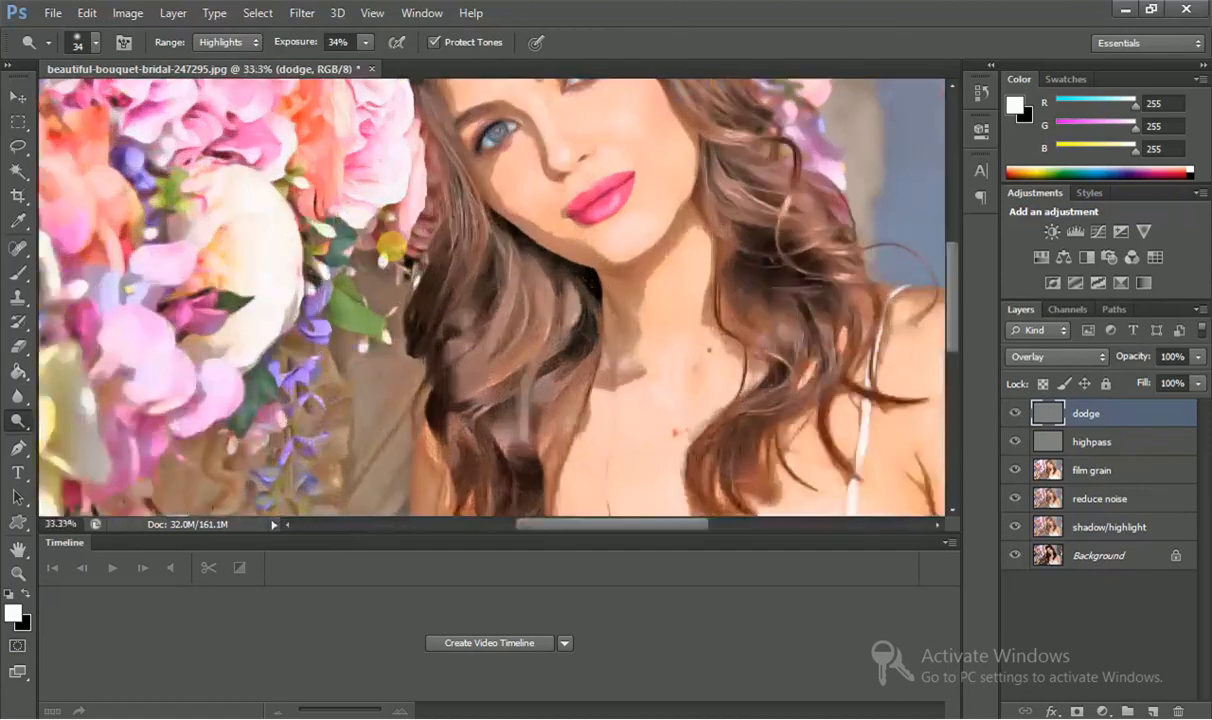
pyautogui.moveTo(958, 268); pyautogui.dragTo(952, 241)
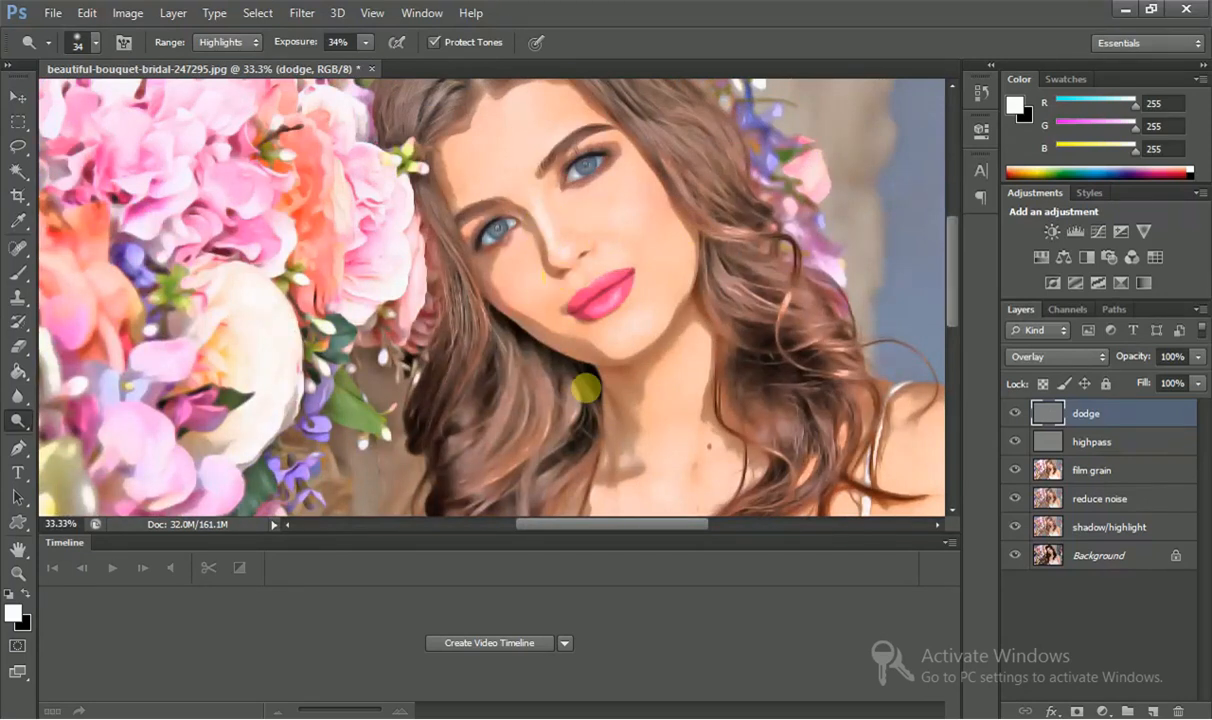
pyautogui.hotkey('ctrl', '-')
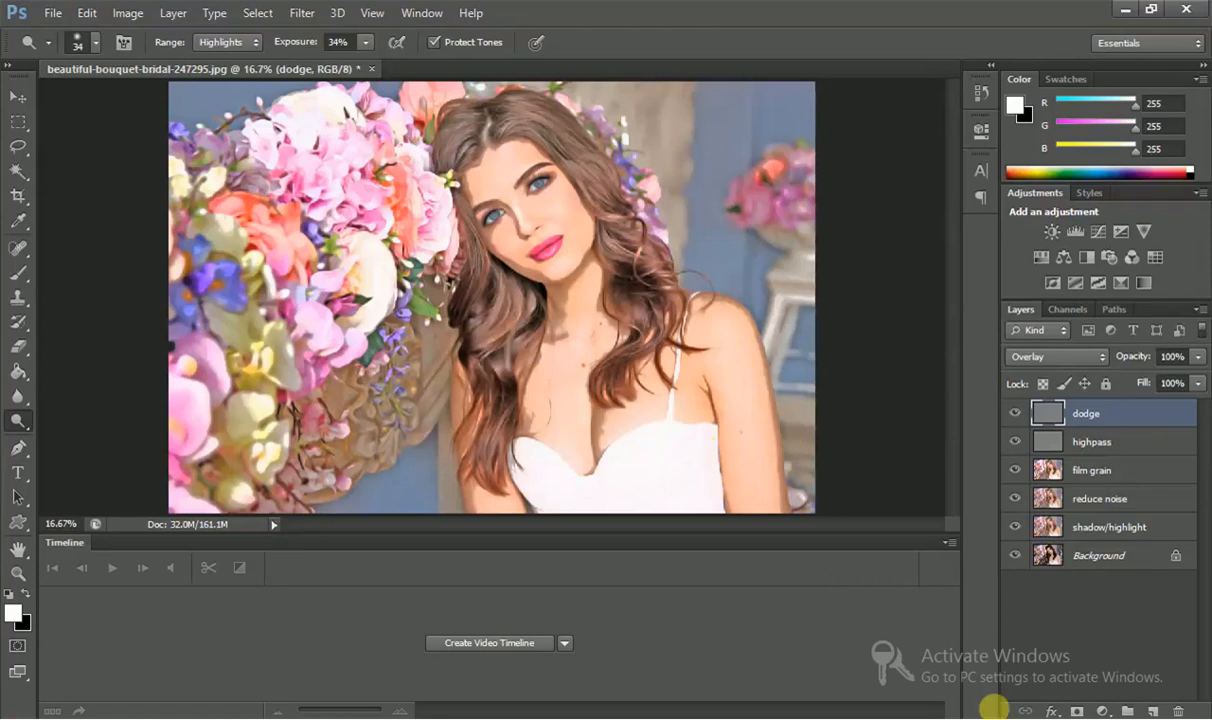
pyautogui.click(1016, 702)
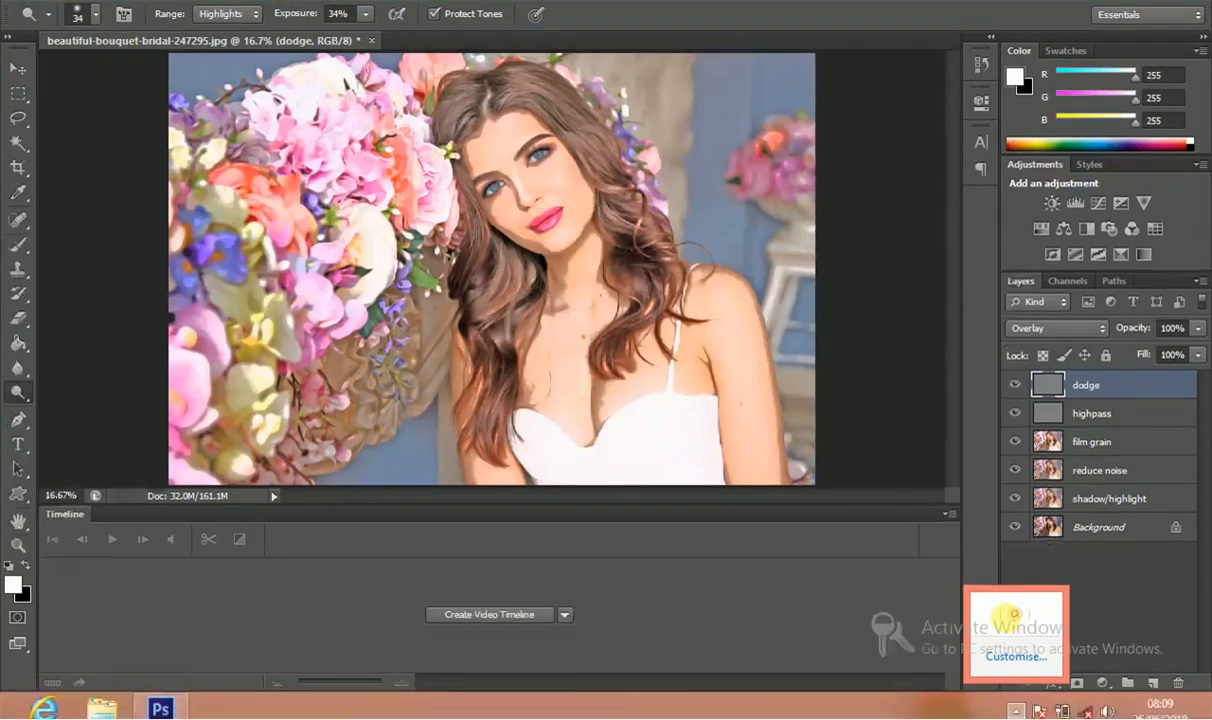